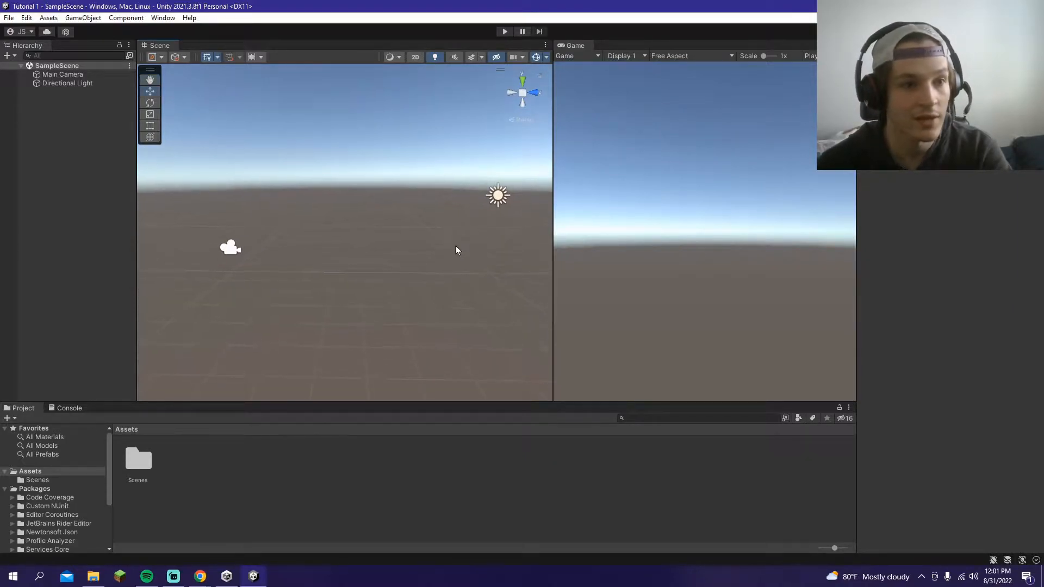
right_click_drag(275, 277, 370, 267)
key("w")
key("a")
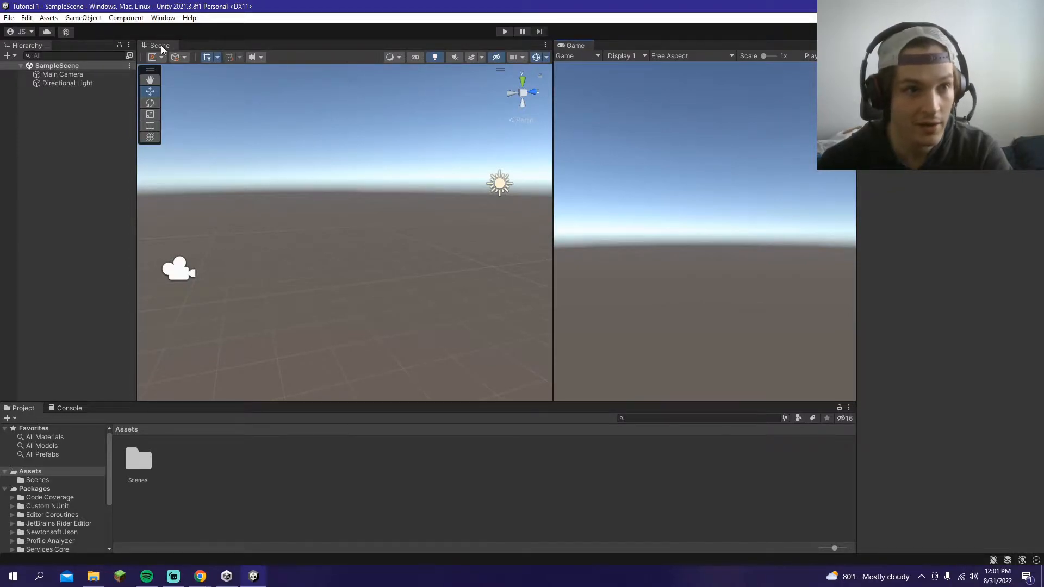
Step: Try docking the Game view as a tab with the Scene view and return it to a side-by-side layout
left_click_drag(568, 45, 208, 56)
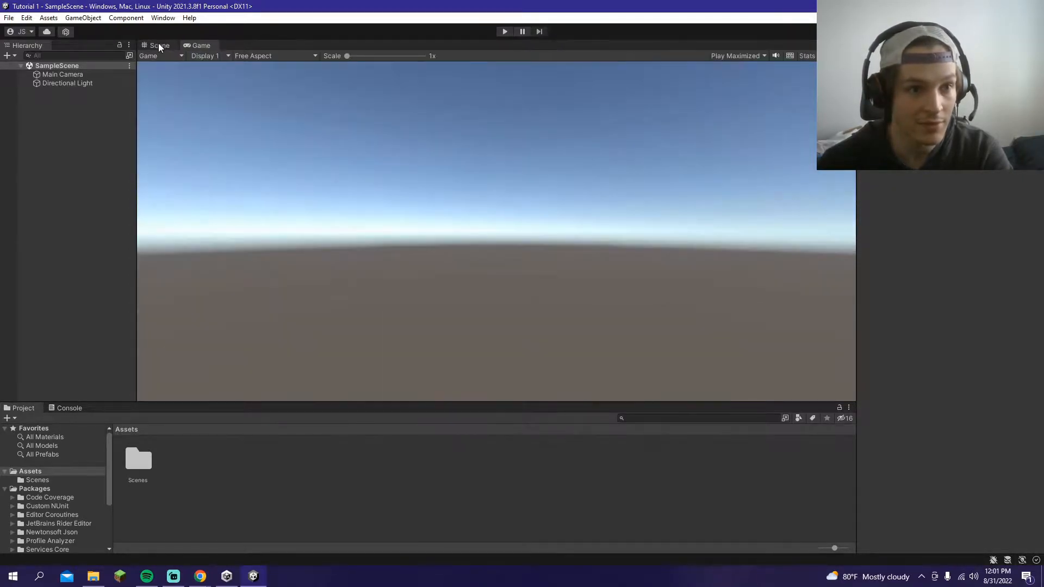
left_click(159, 46)
left_click(192, 45)
left_click_drag(192, 45, 766, 210)
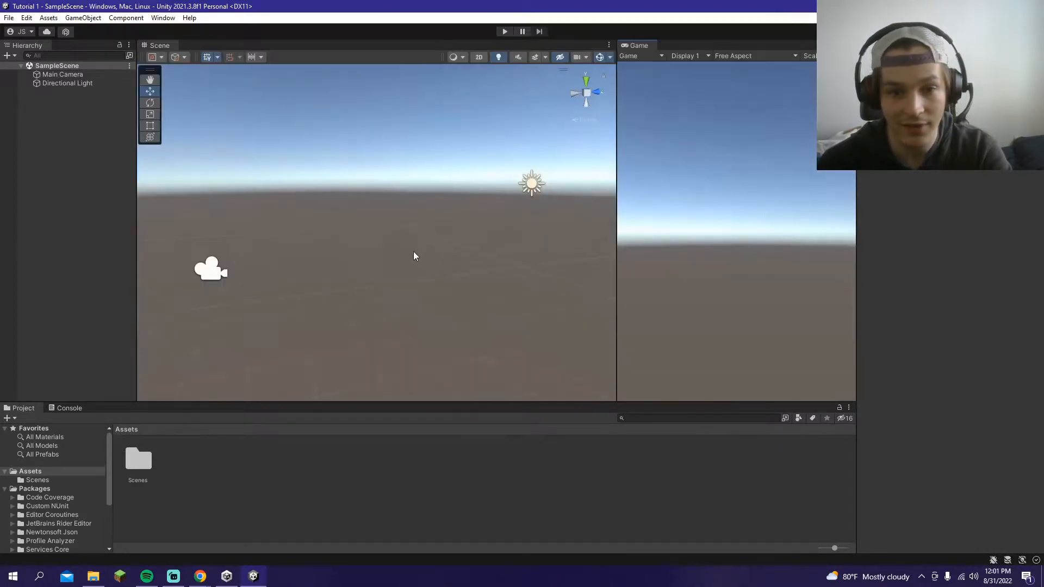
Step: Try changing a transform value of the Main Camera, undo the change, and deselect the camera
left_click(216, 270)
right_click_drag(322, 178, 351, 162)
key("s")
key("a")
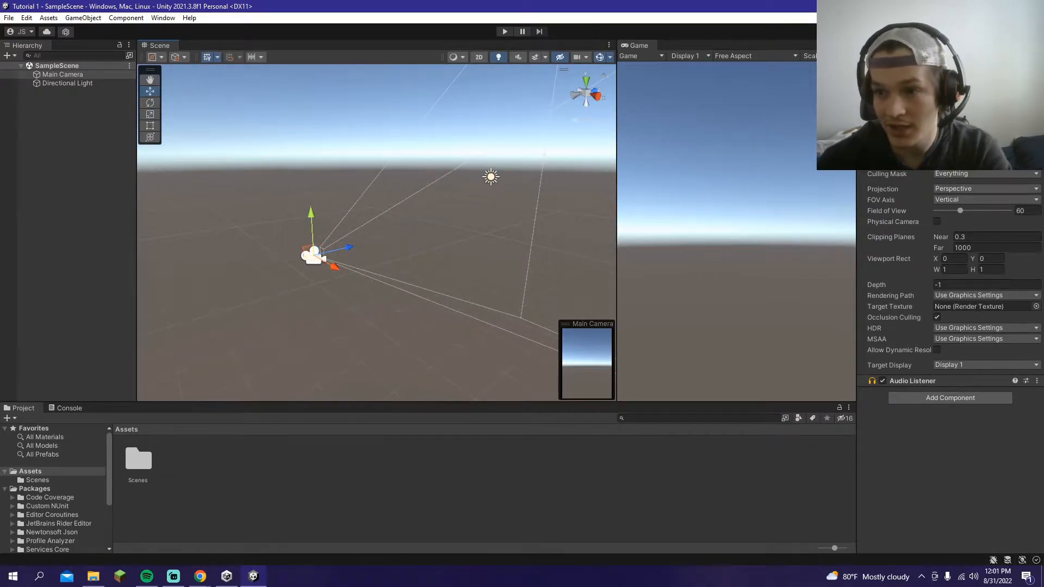
left_click_drag(936, 117, 28, 216)
key("ctrl+z")
right_click_drag(449, 197, 373, 198)
right_click_drag(310, 152, 316, 135)
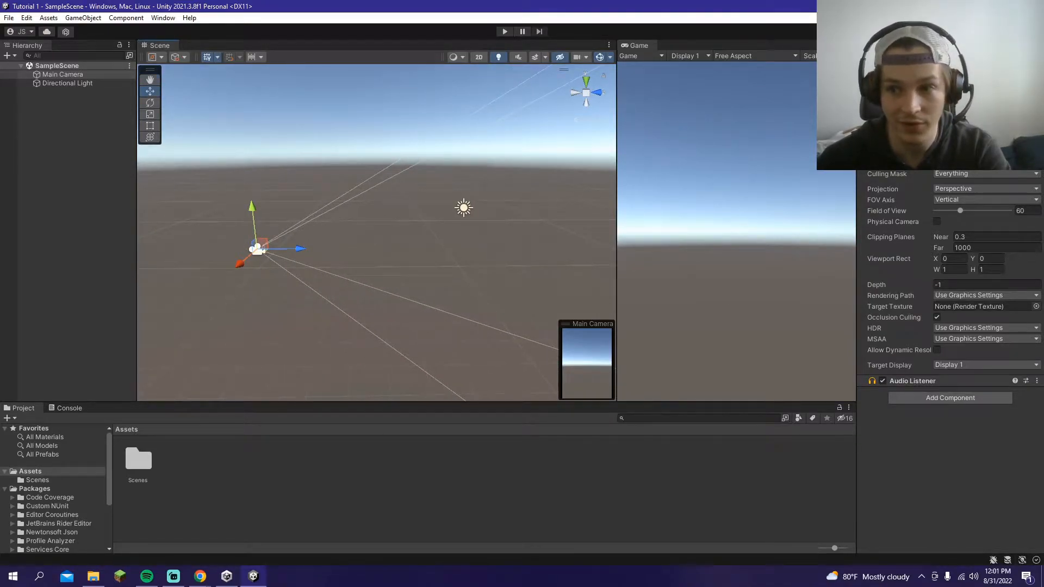
left_click(308, 124)
right_click_drag(309, 124, 285, 125)
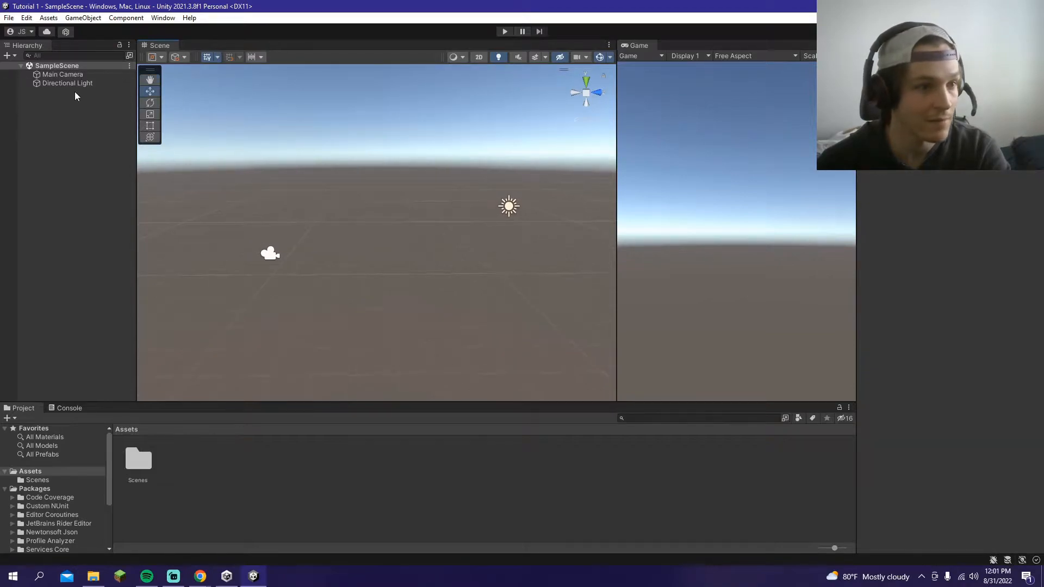
Step: Add a 3D cube object to the scene
right_click(50, 106)
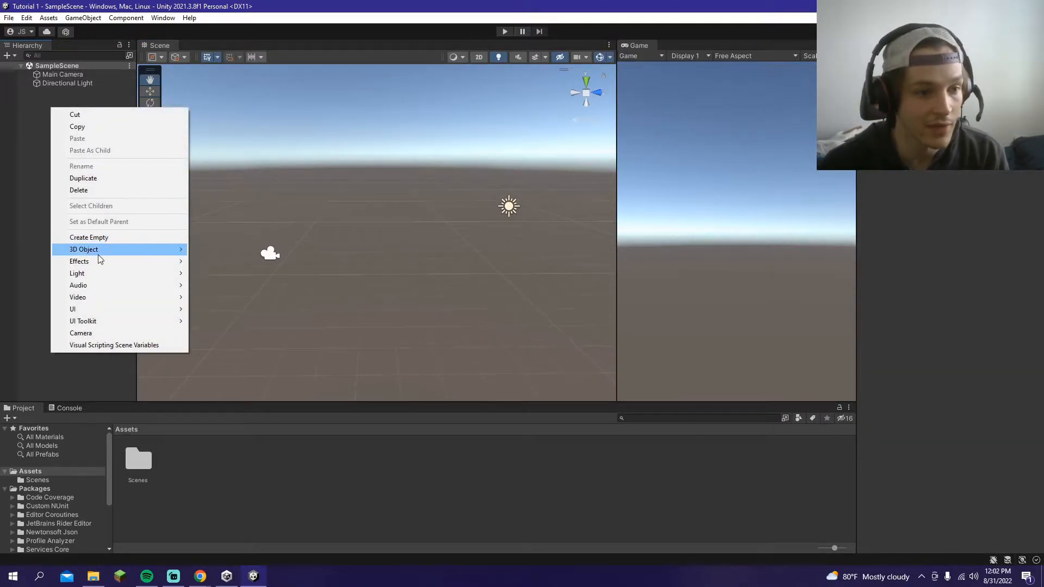
mouse_move(98, 252)
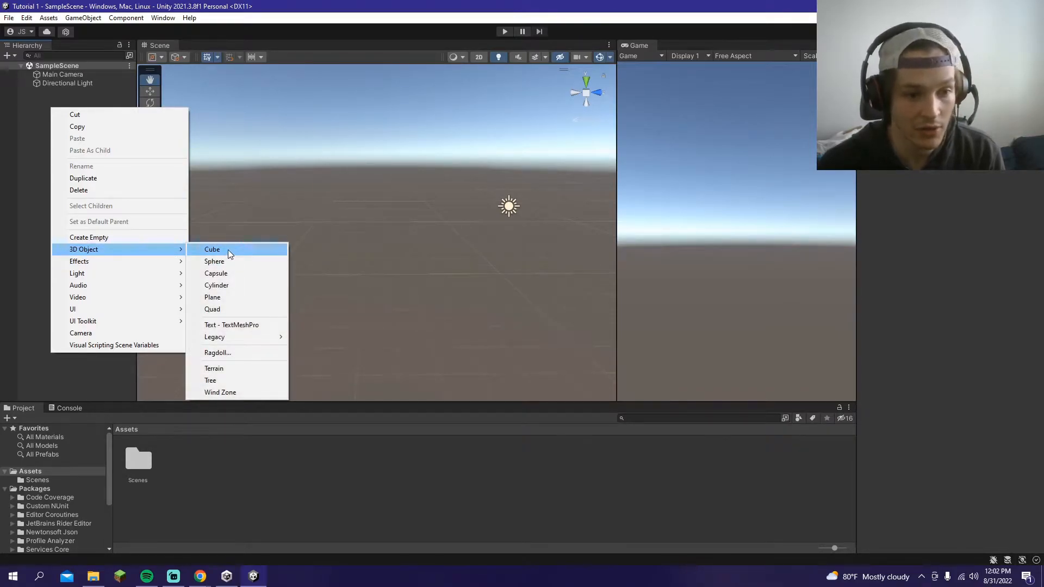
left_click(212, 250)
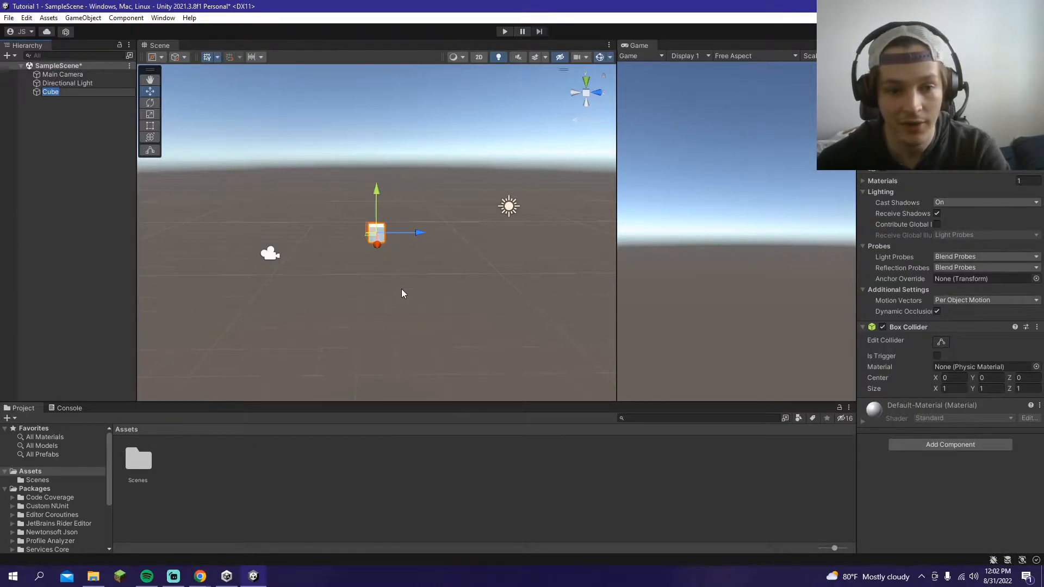
Step: Reset the cube's transform to its default values
mouse_move(405, 293)
left_mouse_down("alt")
mouse_move(678, 282)
mouse_move(755, 296)
mouse_move(937, 283)
mouse_move(452, 280)
mouse_move(410, 312)
mouse_move(415, 349)
mouse_move(372, 315)
mouse_move(407, 310)
mouse_move(399, 298)
left_mouse_up("alt")
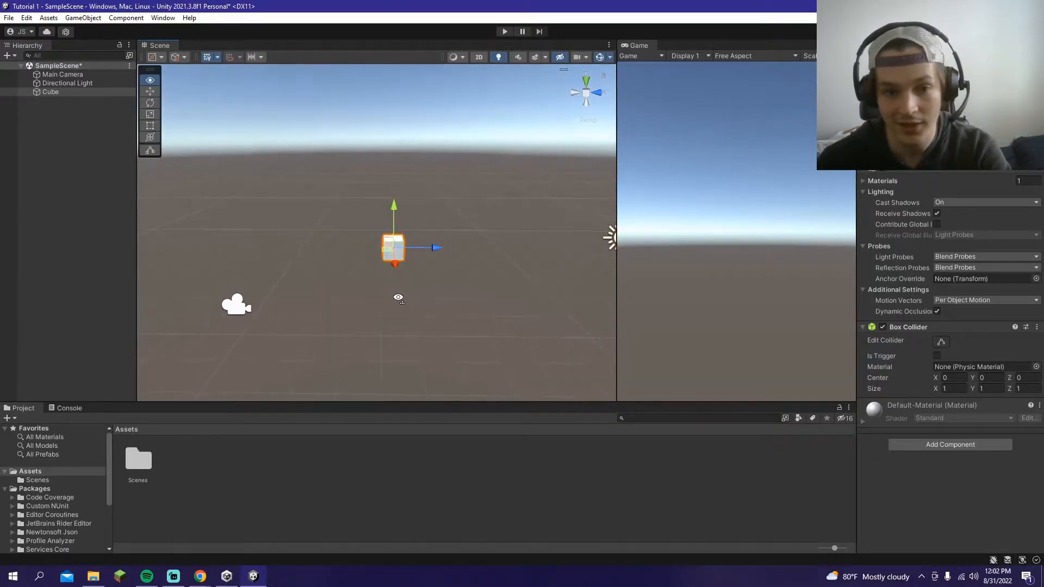
left_click_drag(379, 219, 395, 276, "alt")
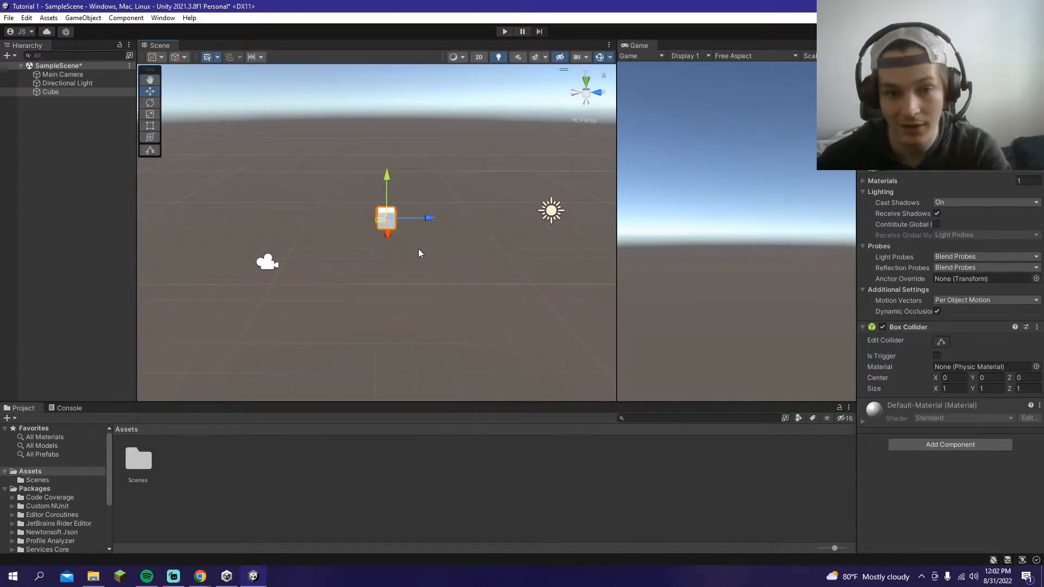
right_click_drag(416, 278, 492, 276)
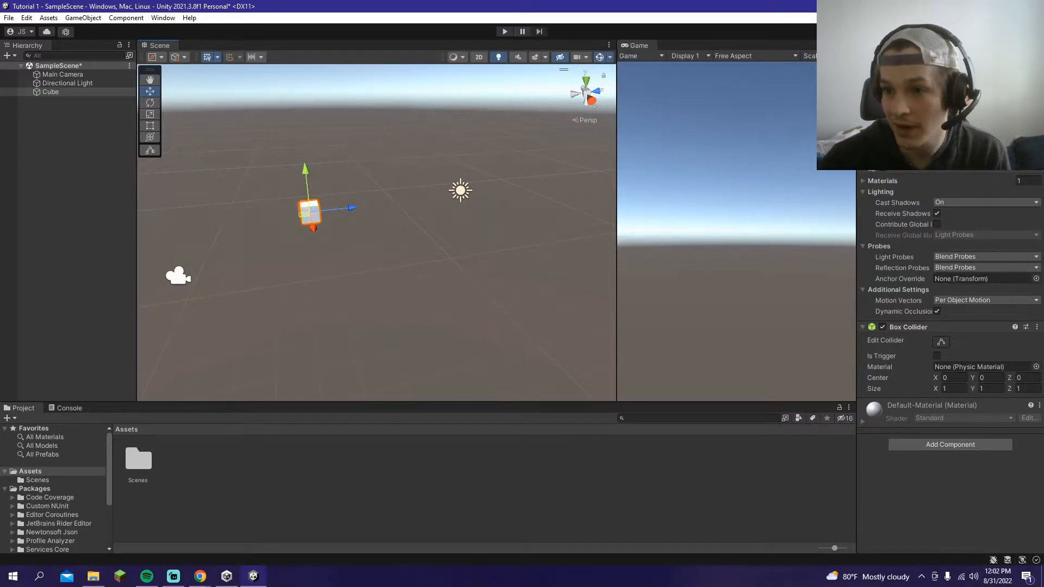
left_click(1036, 94)
left_click(956, 105)
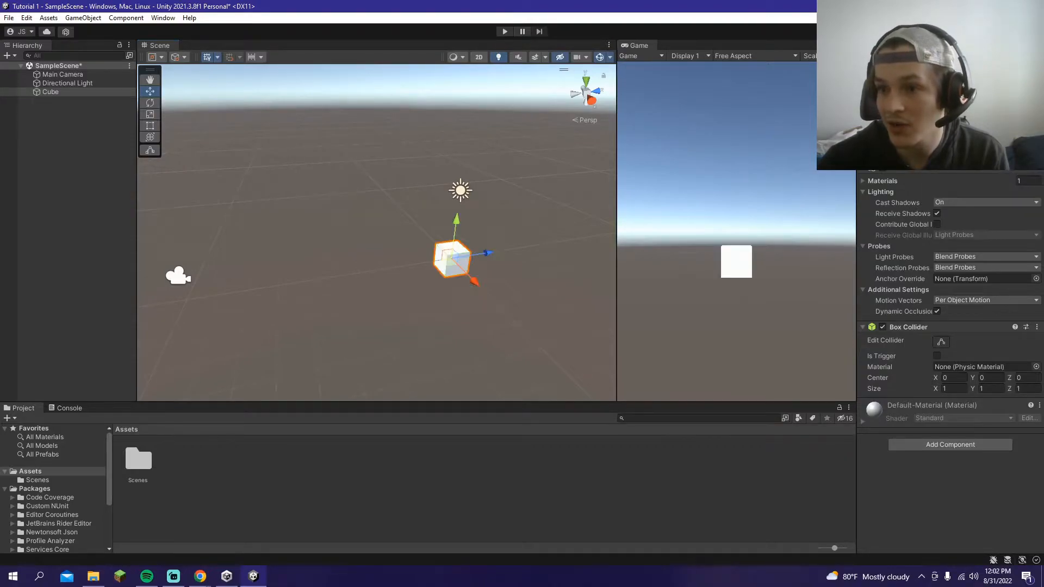
Step: Select the Main Camera to inspect its view of the cube, and run and stop the scene in play mode
right_click_drag(549, 205, 535, 234)
right_click_drag(236, 197, 268, 245)
left_click(260, 227)
right_click_drag(473, 196, 376, 219)
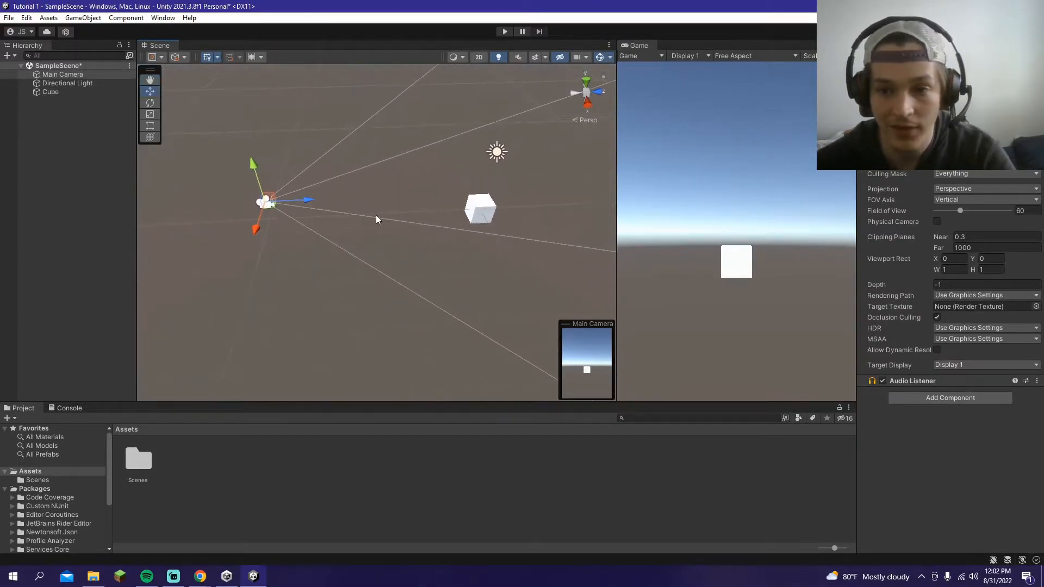
left_click(504, 31)
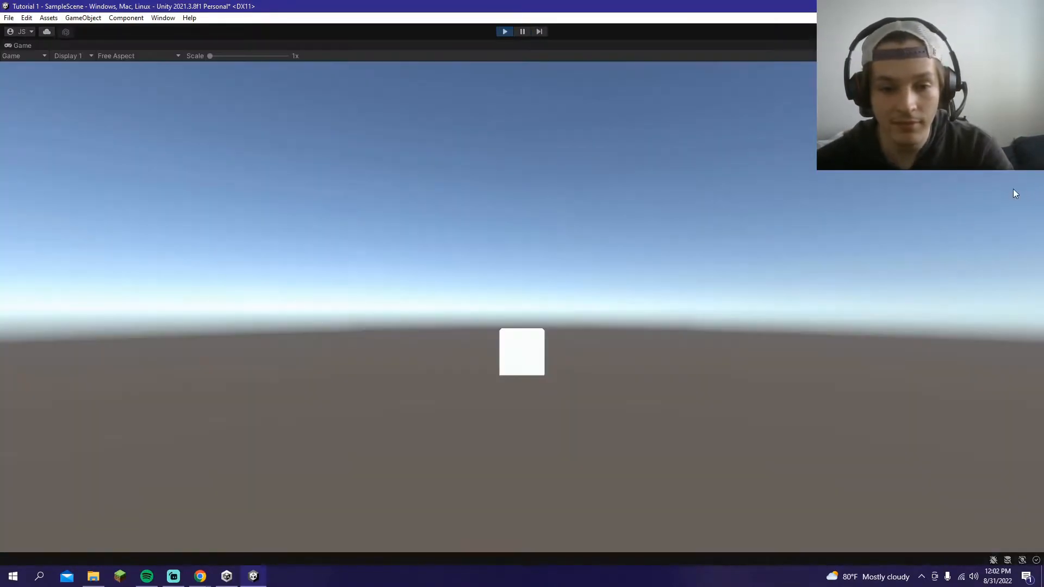
left_click(505, 32)
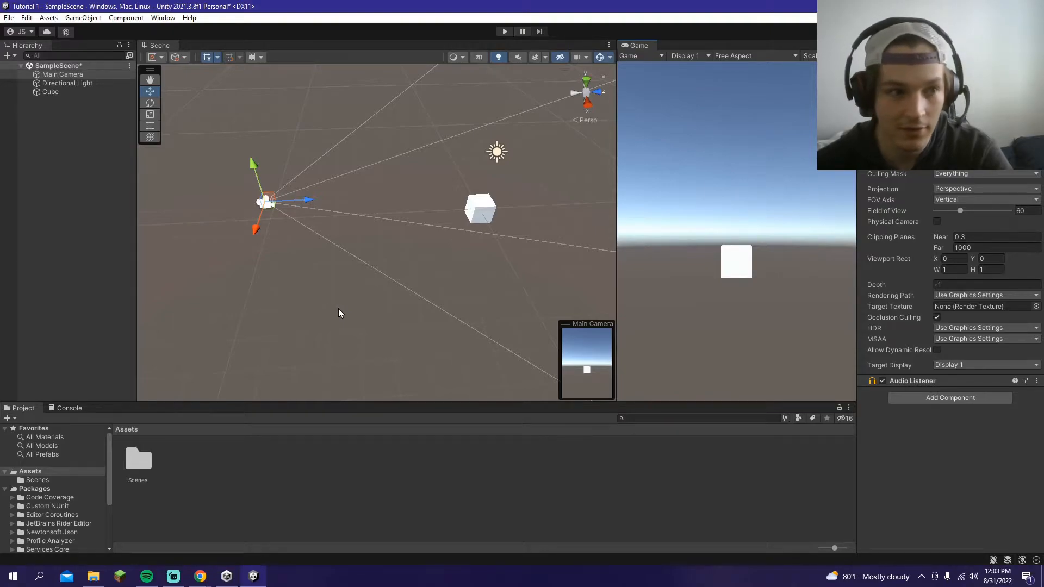
Step: Create a material named Mat_Cube in the Assets folder and apply it to the cube
left_click(254, 490)
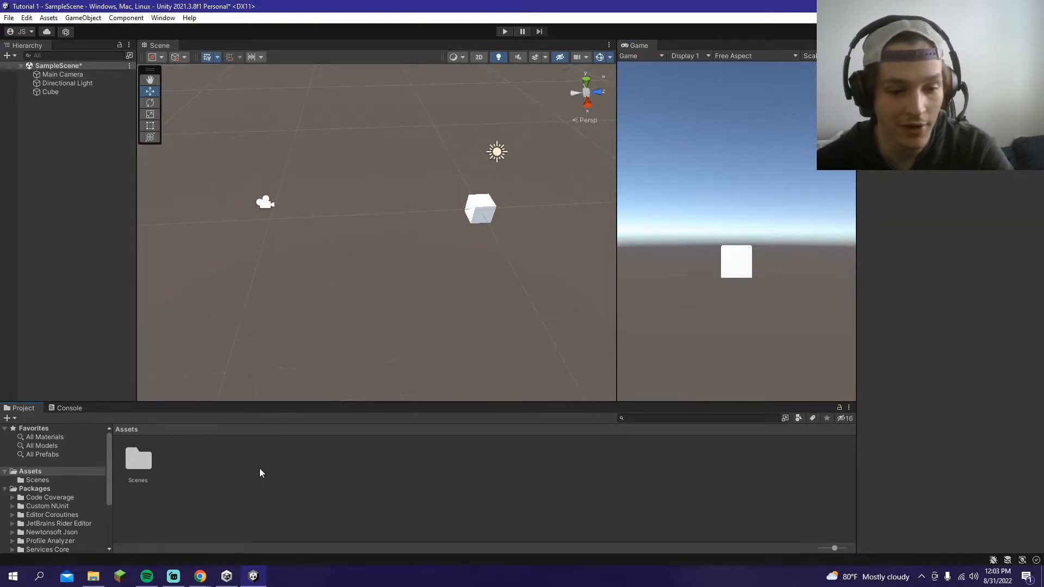
right_click(264, 466)
mouse_move(328, 189)
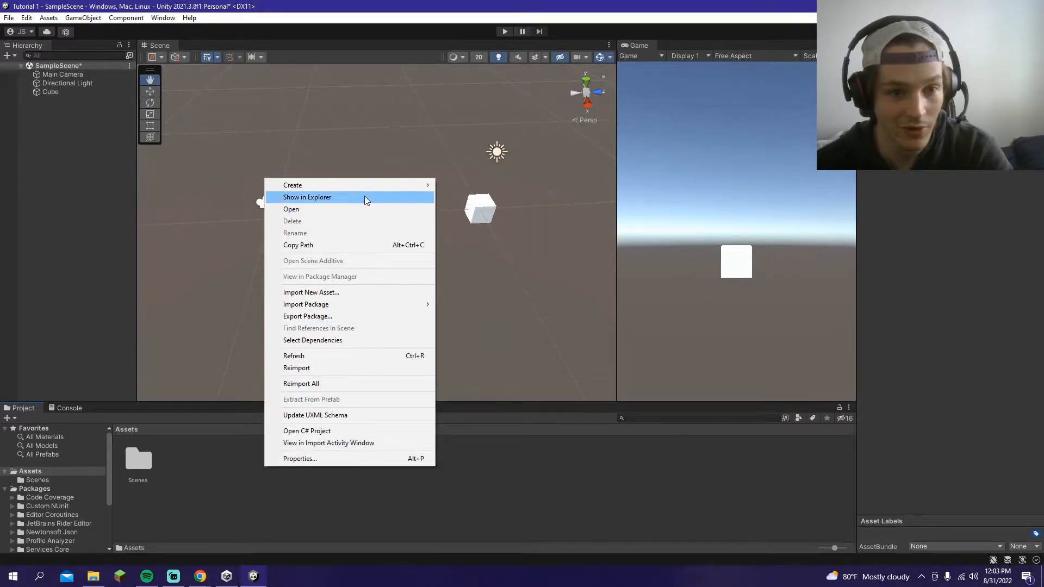
mouse_move(373, 185)
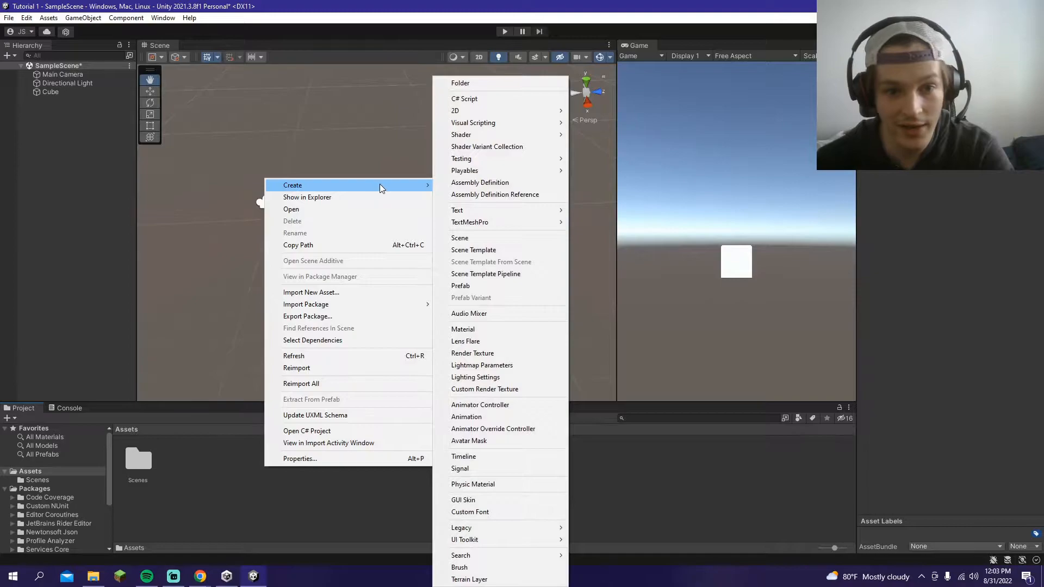
left_click(526, 329)
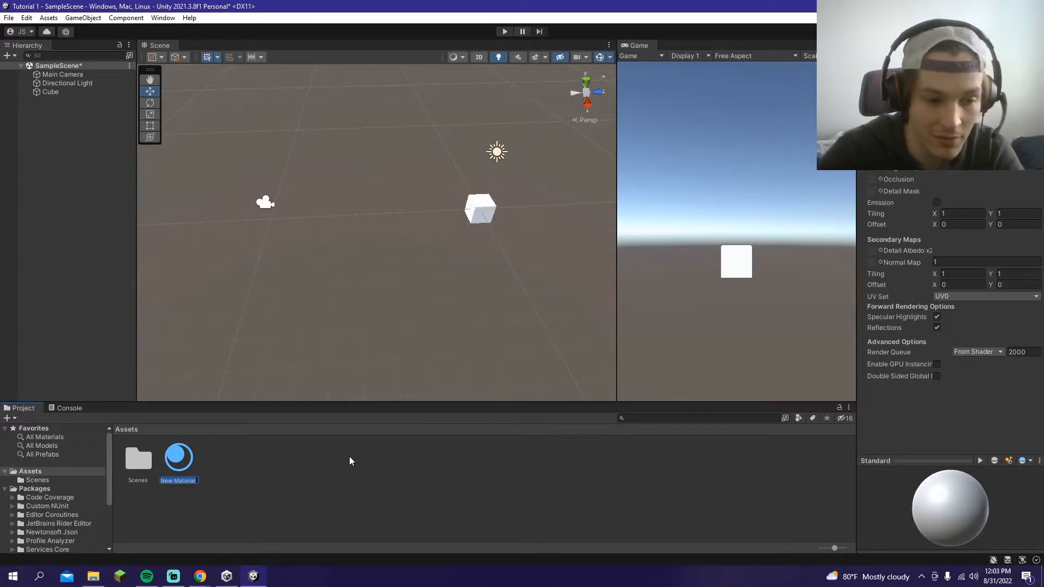
type("Mat_")
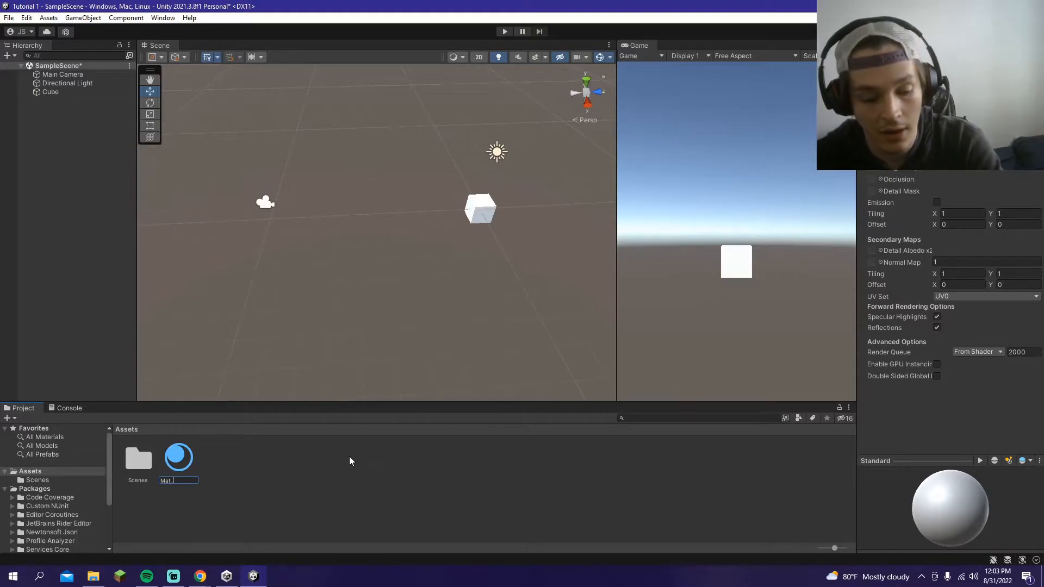
type("Cube")
key("Return")
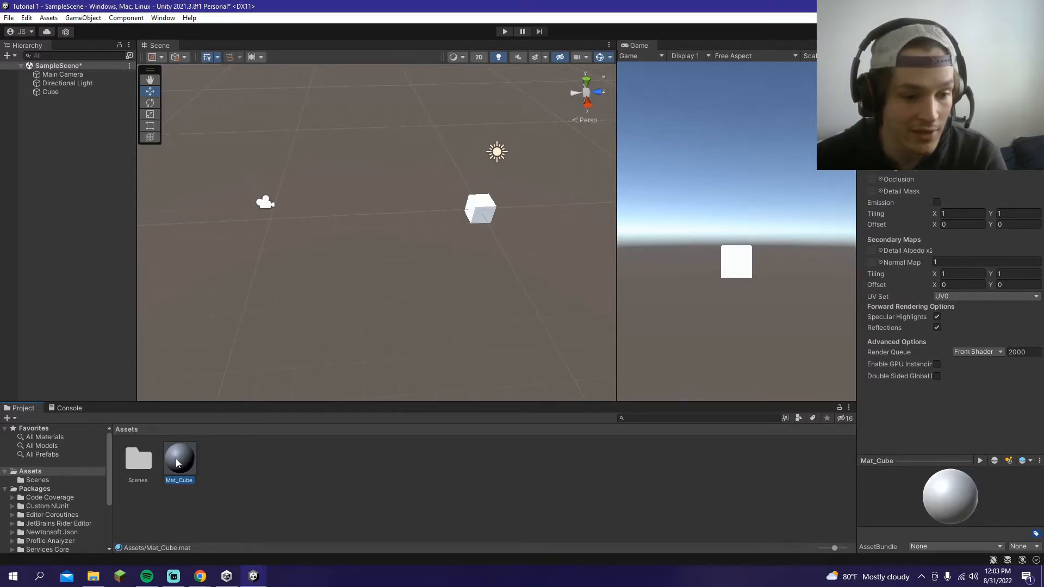
left_click_drag(188, 455, 478, 212)
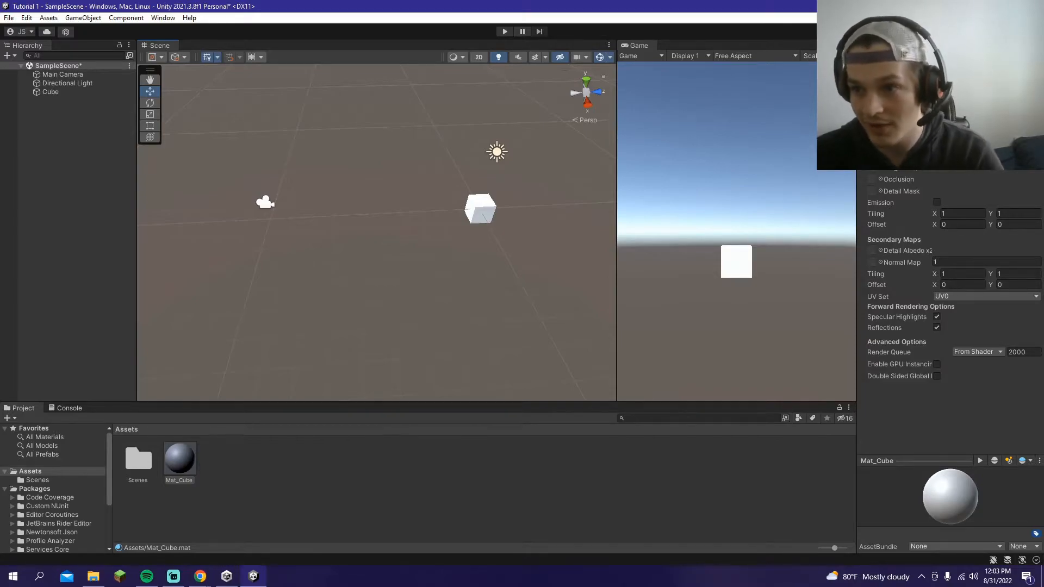
Step: Set the Mat_Cube material's color to purple and save the scene
left_click(973, 111)
left_click_drag(965, 104, 916, 124)
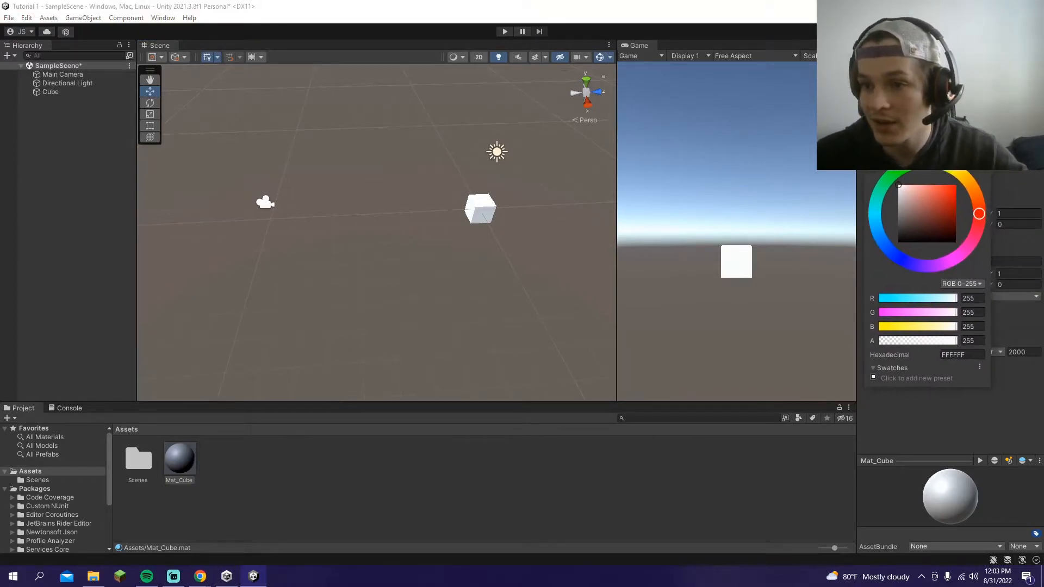
left_click(960, 178)
mouse_move(959, 178)
left_mouse_down()
mouse_move(922, 161)
mouse_move(949, 194)
left_mouse_up()
left_click_drag(923, 161, 892, 175)
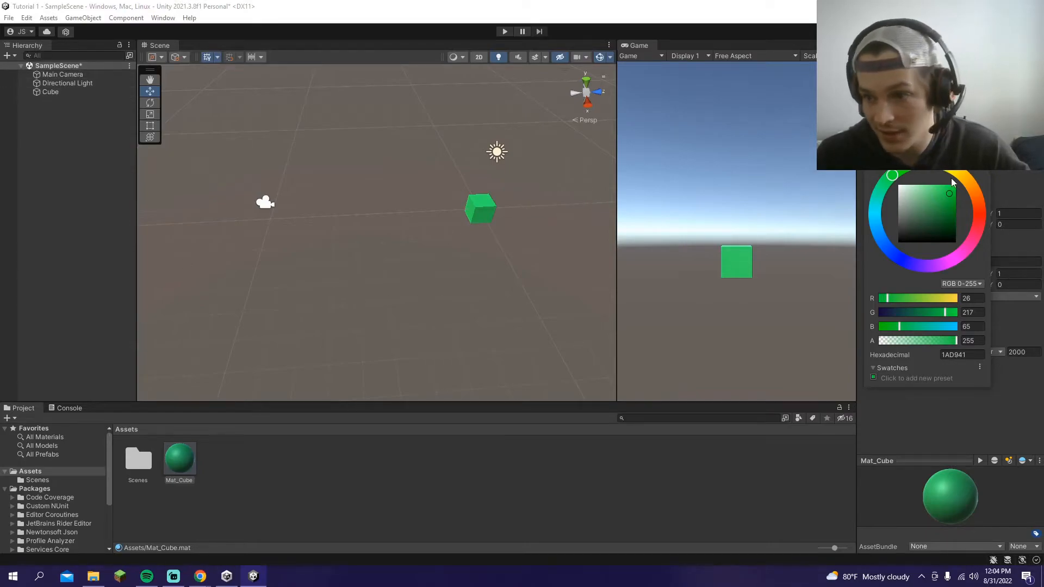
left_click_drag(892, 175, 950, 285)
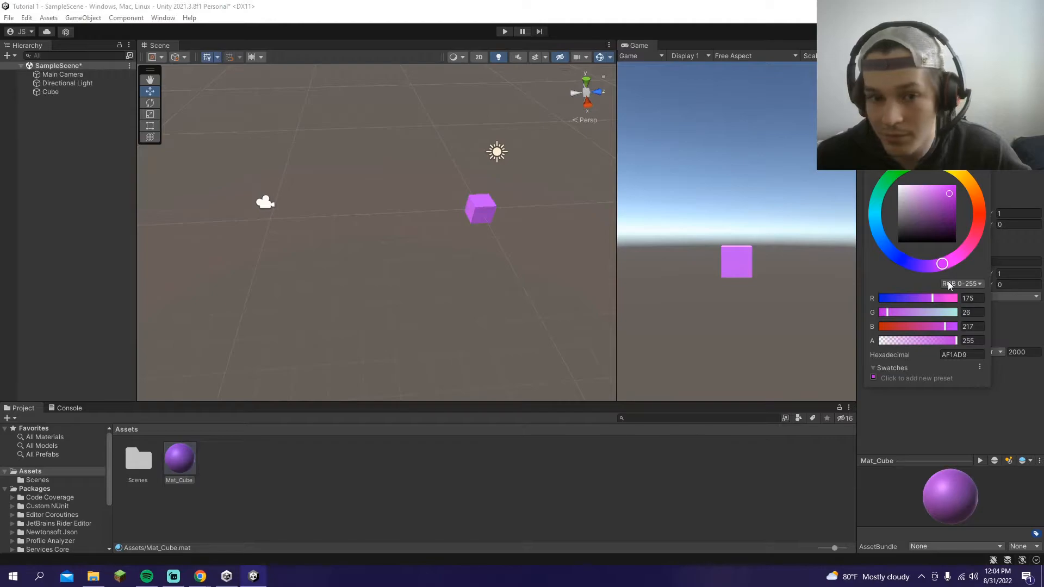
left_click_drag(951, 193, 943, 201)
left_click(981, 131)
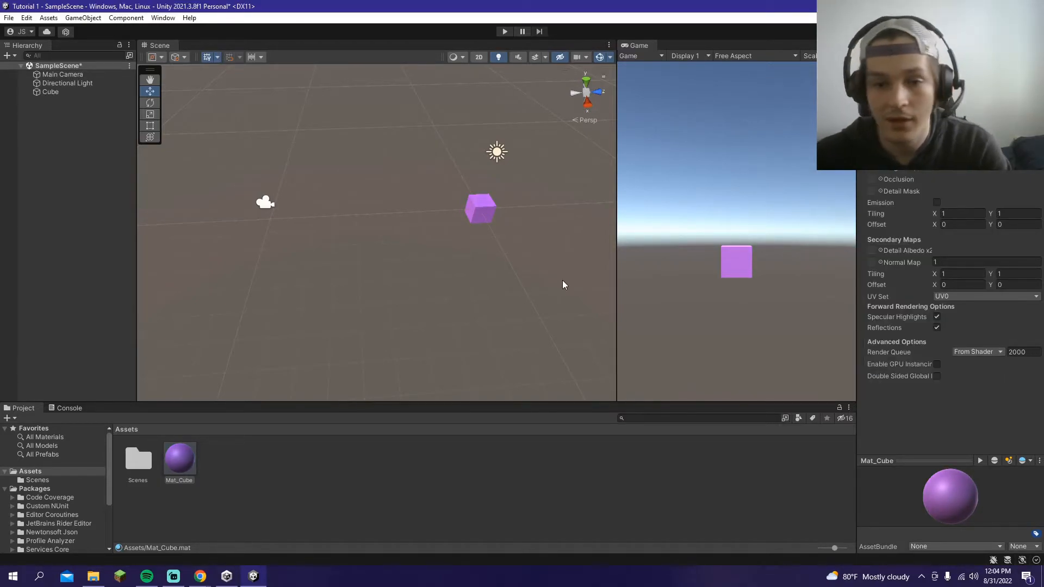
left_click(559, 262)
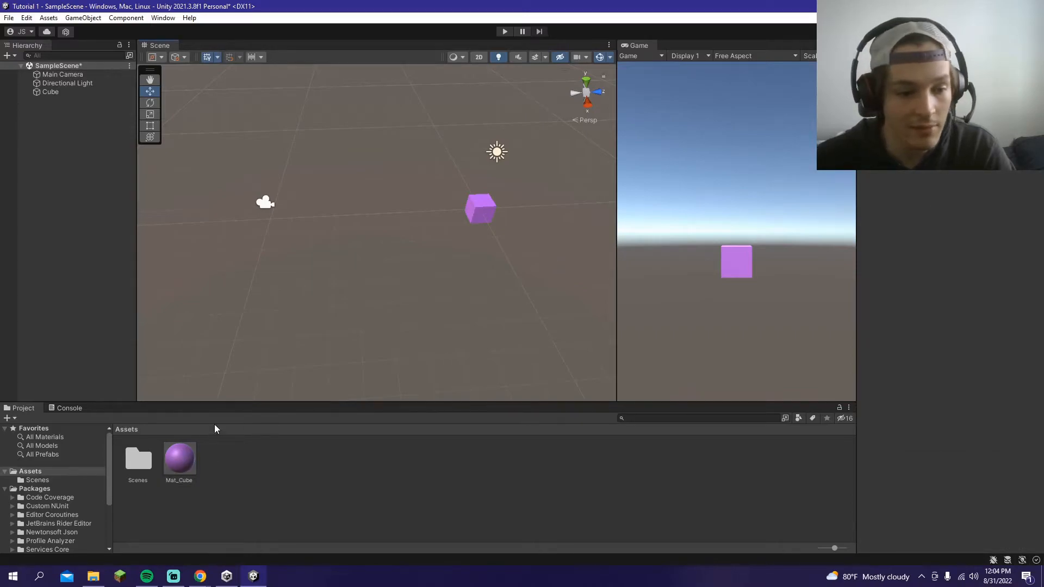
key("ctrl+s")
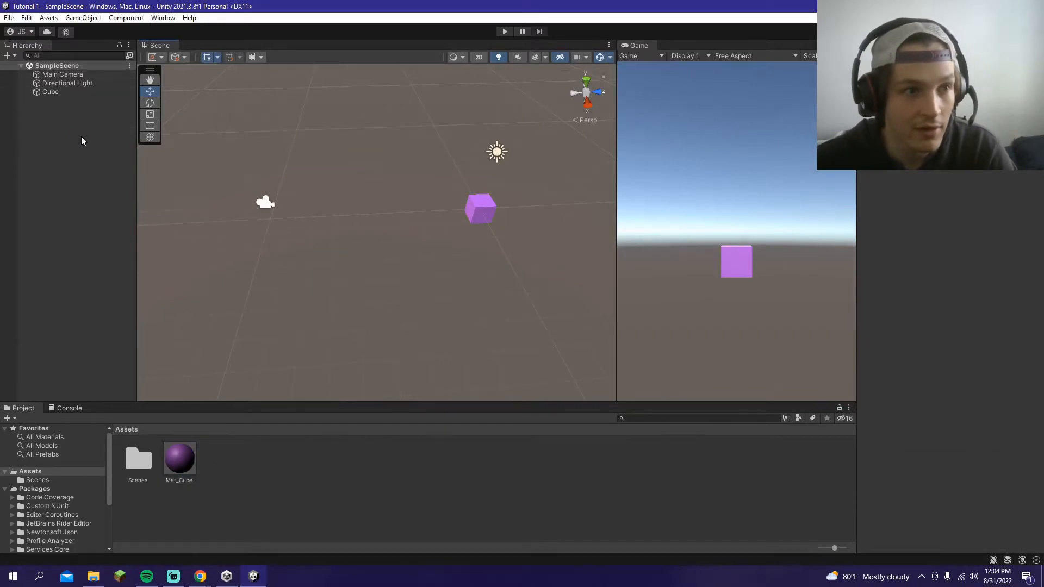
Step: Rename the cube object as Main Character
left_click(95, 91)
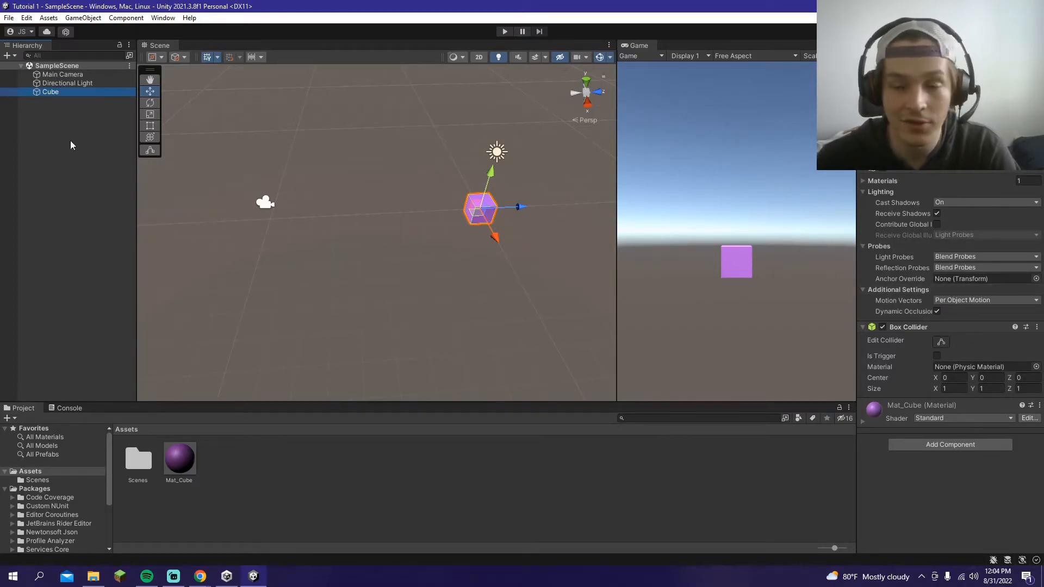
double_click(50, 92)
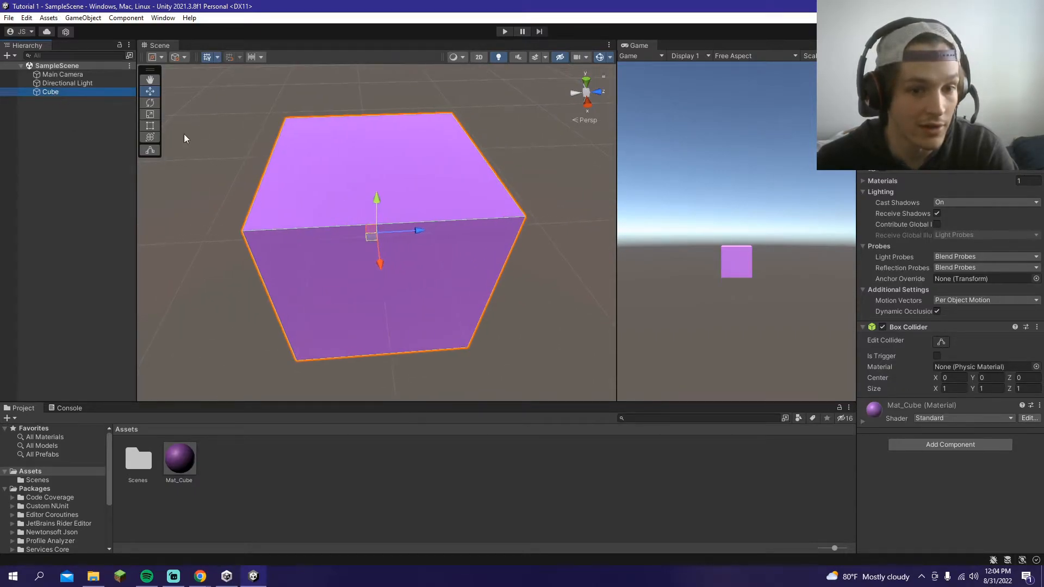
left_click_drag(234, 168, 270, 163, "alt")
scroll(321, 163, "down", 15, "alt")
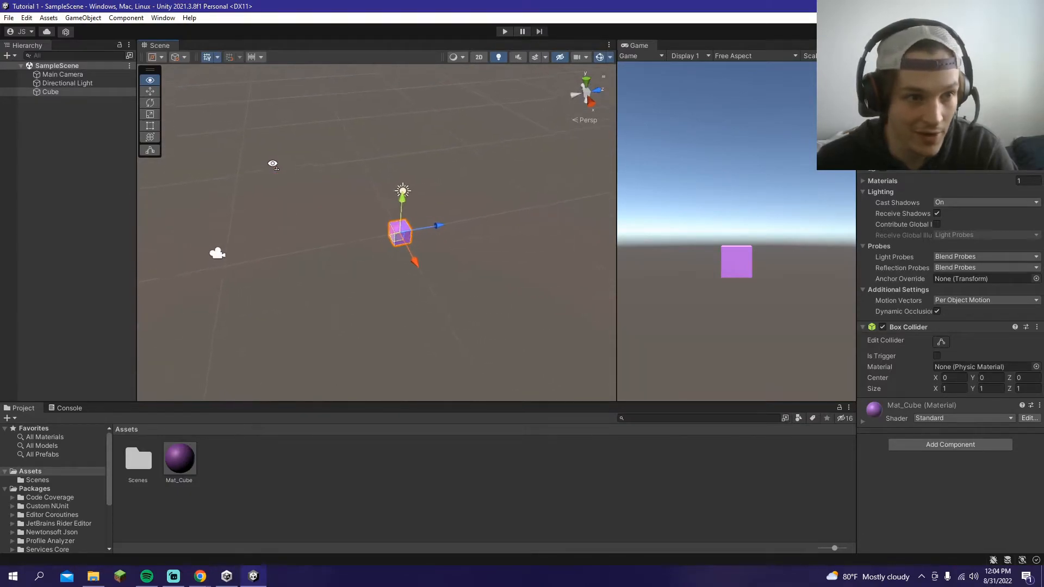
right_click(51, 92)
left_click(109, 150)
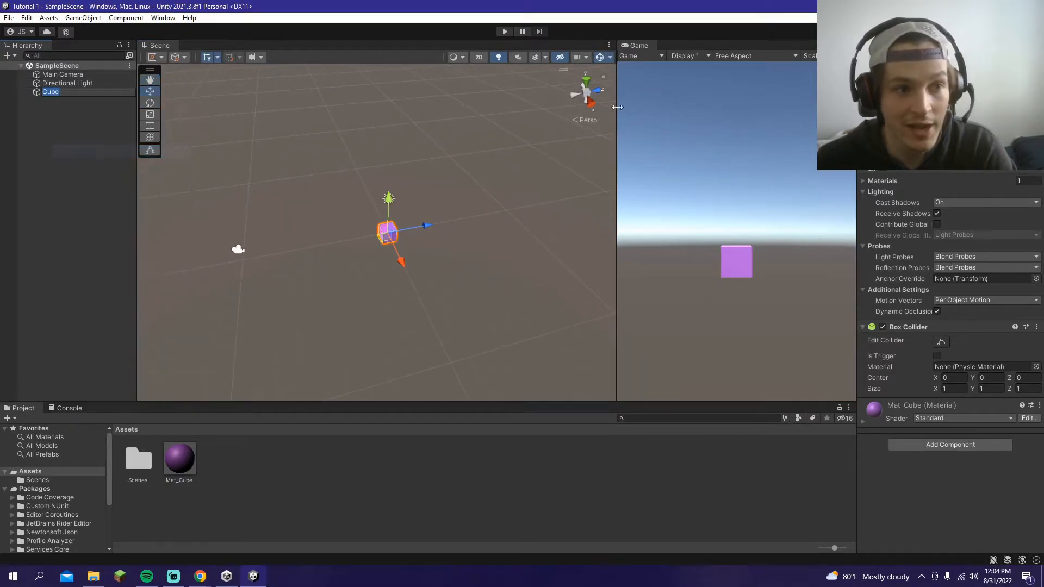
left_click(61, 96)
left_click(63, 93)
left_click(945, 60)
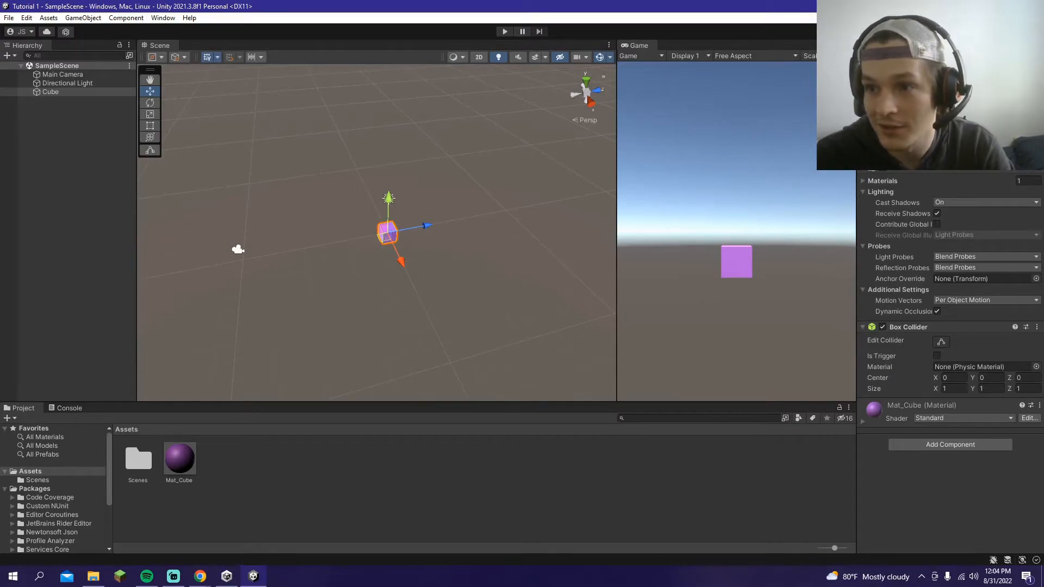
key("Return")
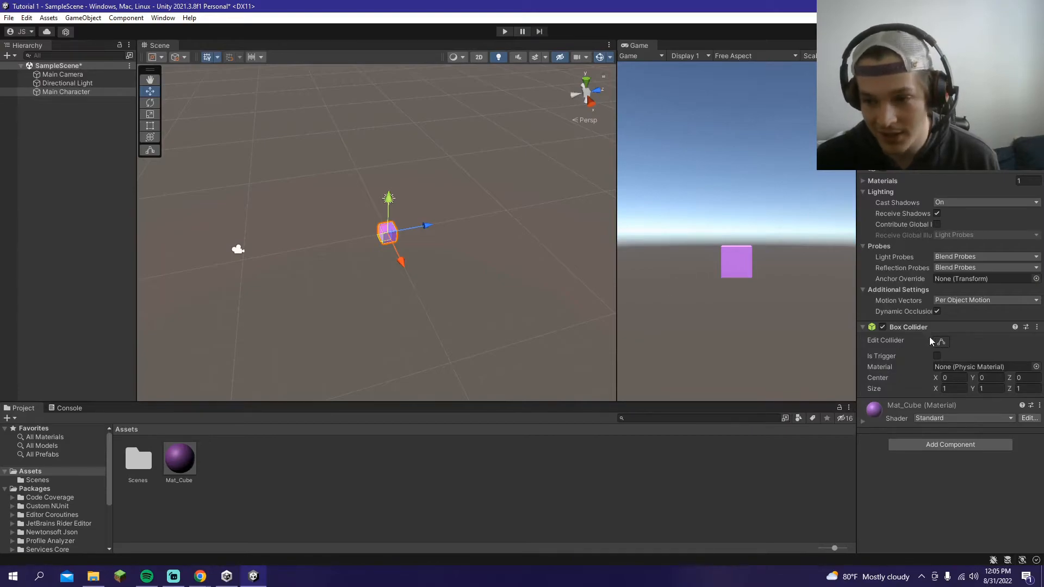
Step: Add a Rigidbody component to Main Character, and run and stop the scene to test its gravity
left_click(937, 446)
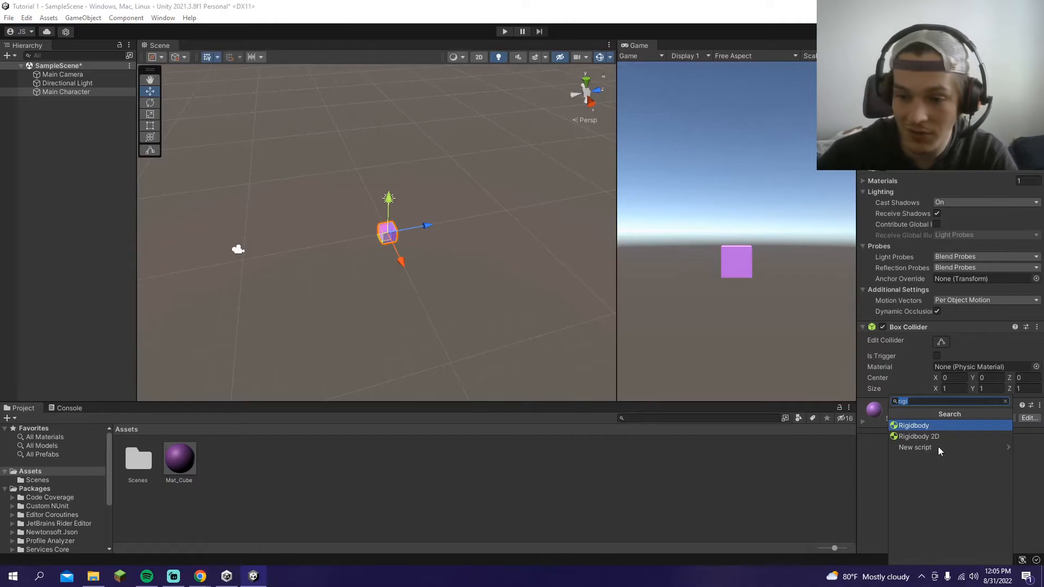
type("rigid")
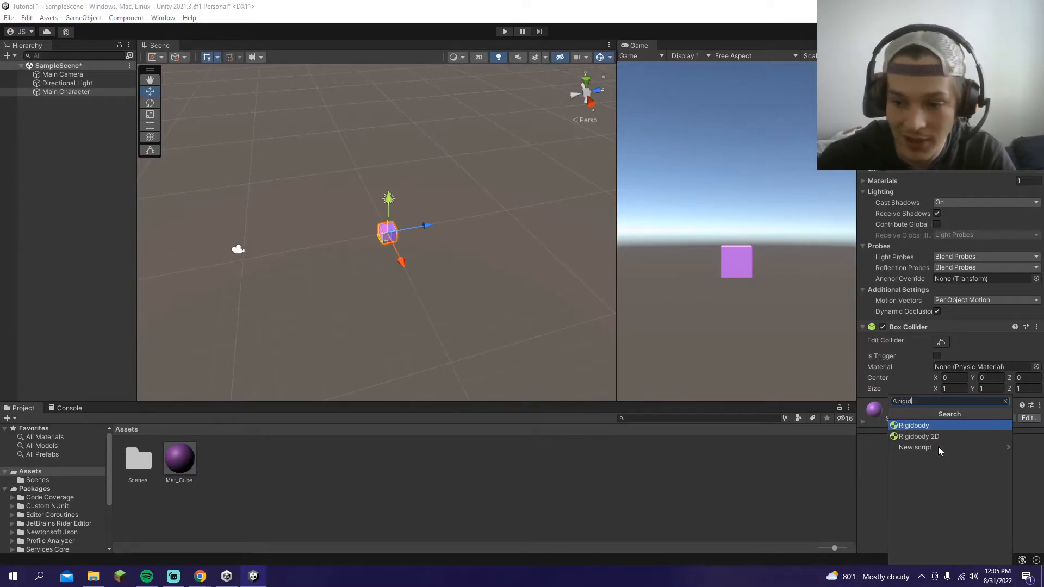
left_click(918, 426)
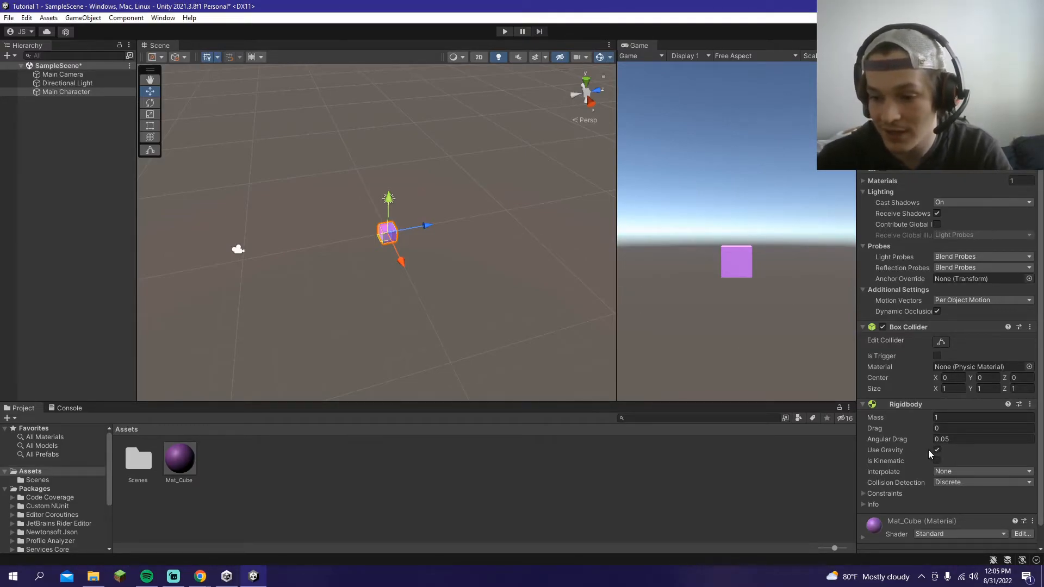
left_click(504, 31)
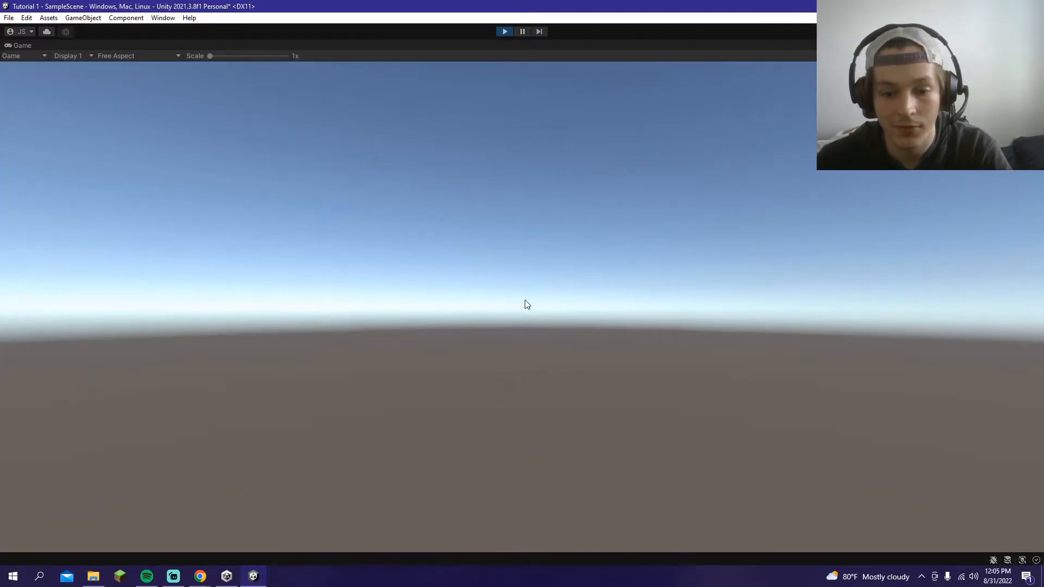
left_click(504, 31)
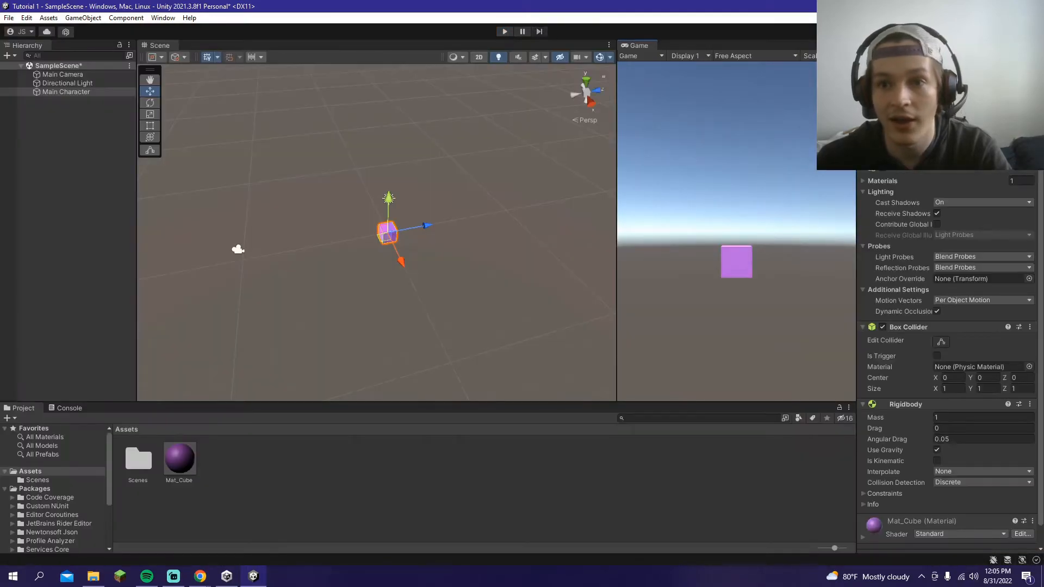
Step: Switch the Game view to Play Focused, and run and stop the scene to watch the cube in both views
left_click_drag(615, 135, 555, 135)
left_click(832, 55)
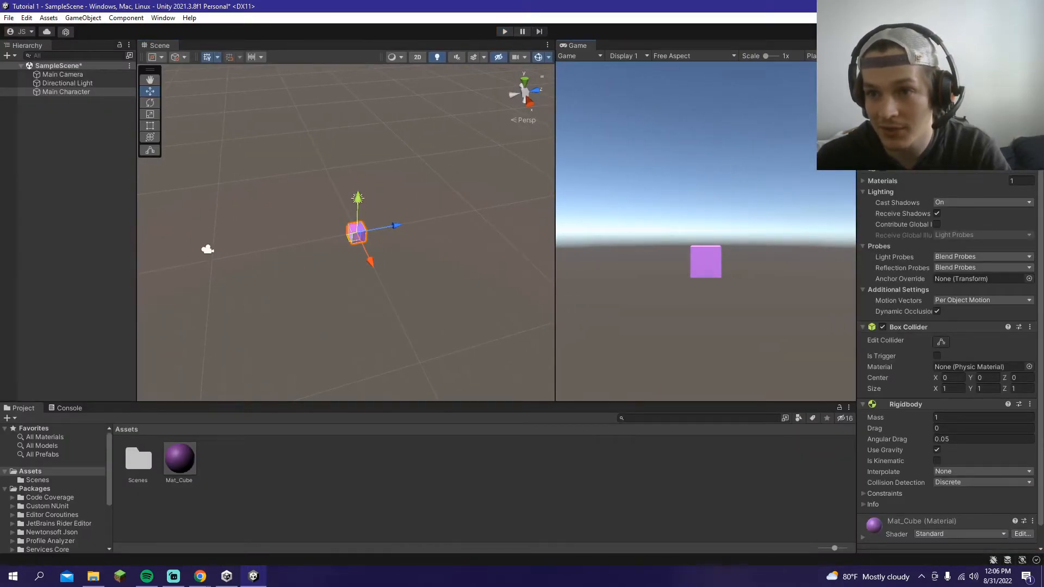
left_click(504, 32)
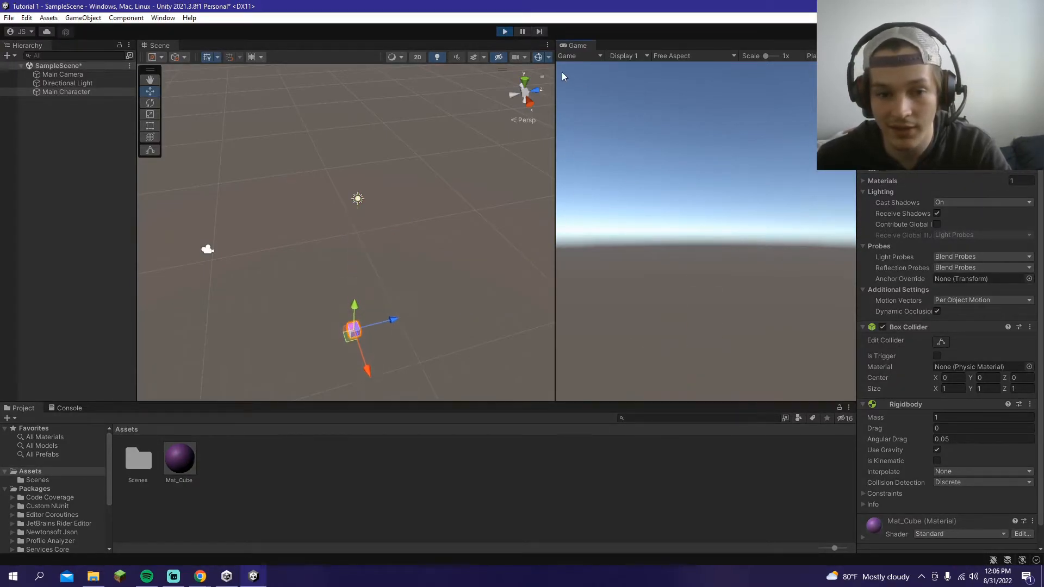
left_click(506, 32)
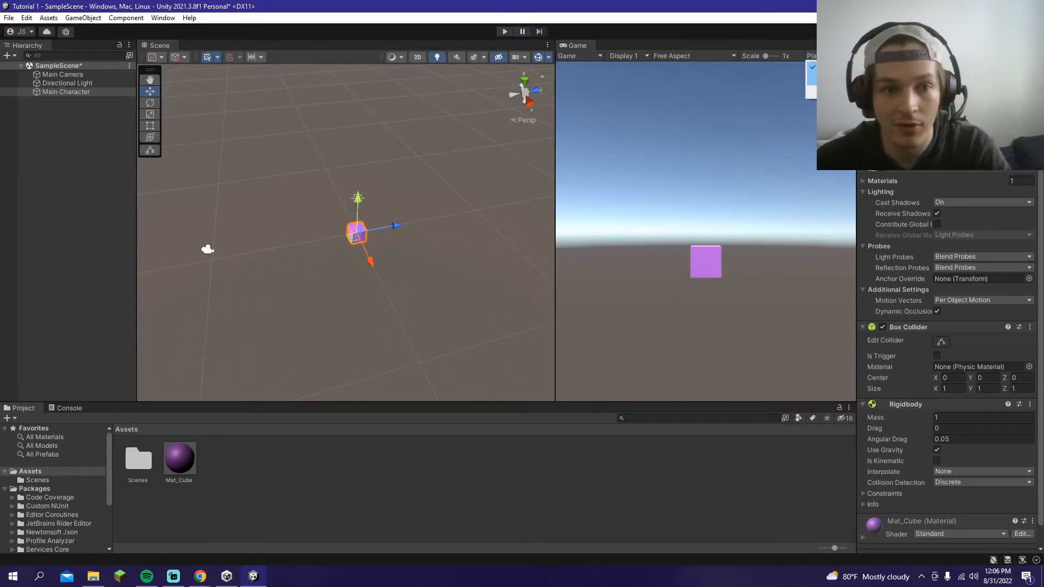
Step: Set the Game view to Play Maximized, resize it beside the Scene view, and run and stop the scene
left_click(827, 80)
left_click_drag(556, 143, 450, 43)
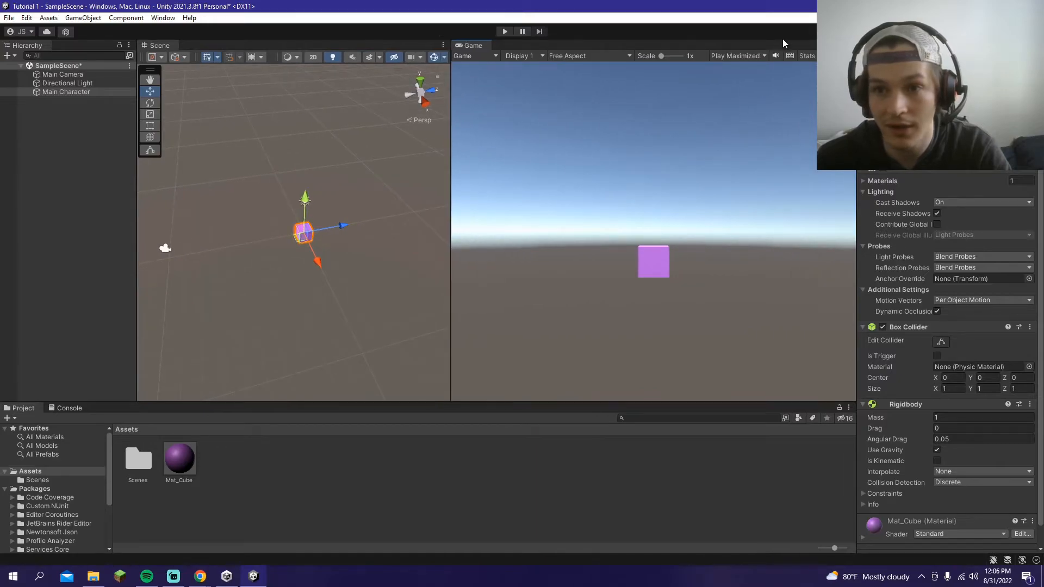
left_click(759, 59)
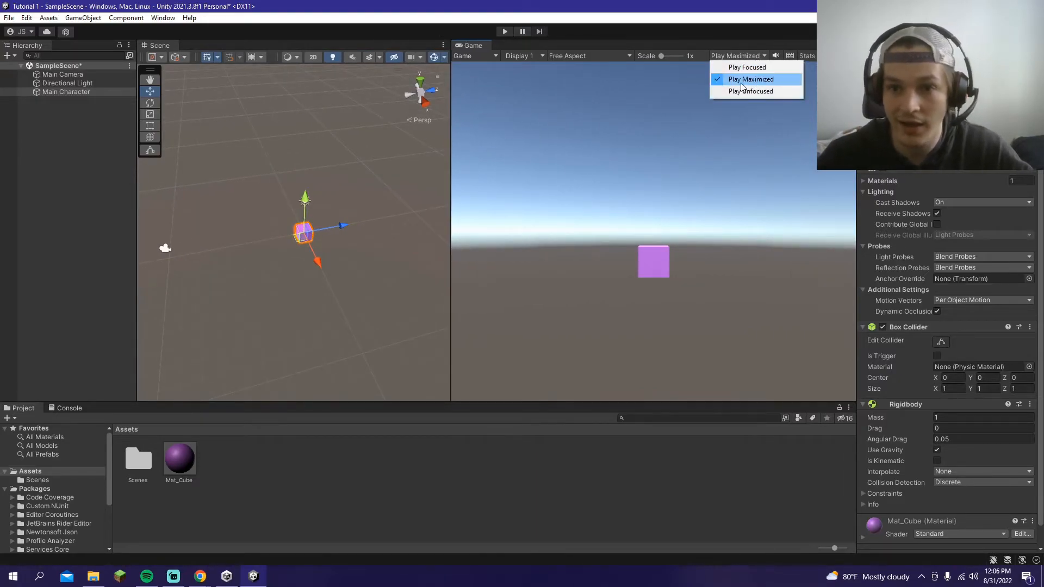
left_click(451, 171)
left_click_drag(451, 172, 587, 177)
left_click(505, 31)
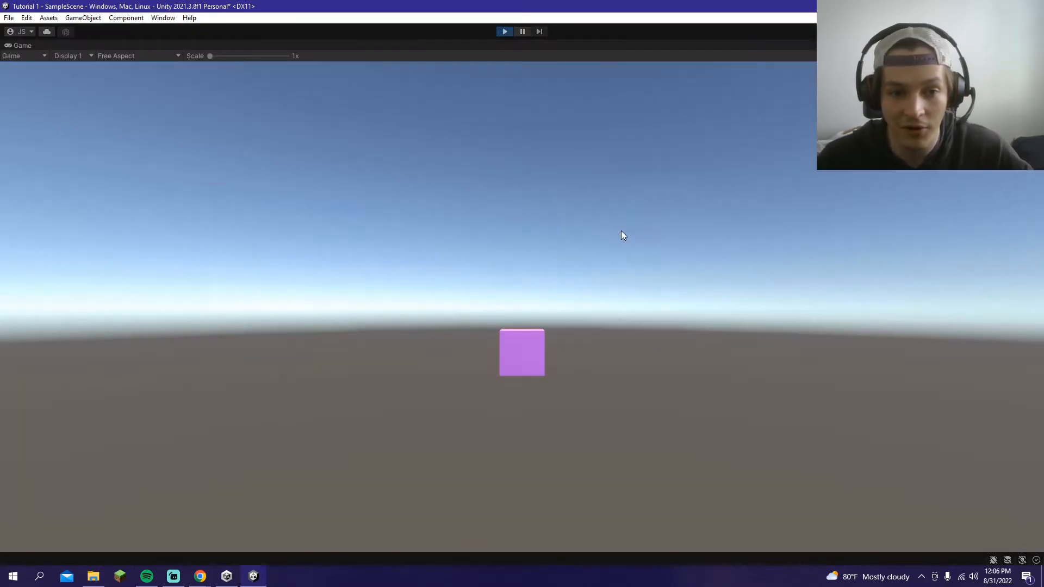
left_click(504, 31)
Step: Select the Main Camera and view it from the side together with the cube
left_click(458, 275)
key("a")
right_click_drag(458, 275, 669, 296)
key("w")
left_click(78, 94)
right_click_drag(465, 170, 277, 158)
left_click(244, 160)
key("d")
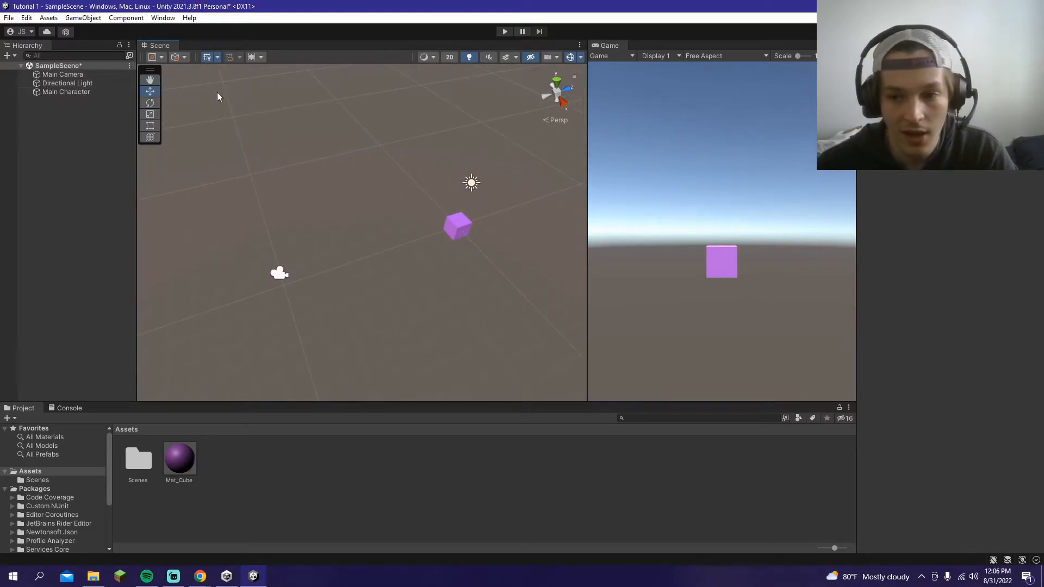
left_click(83, 76)
right_click_drag(335, 130, 338, 242)
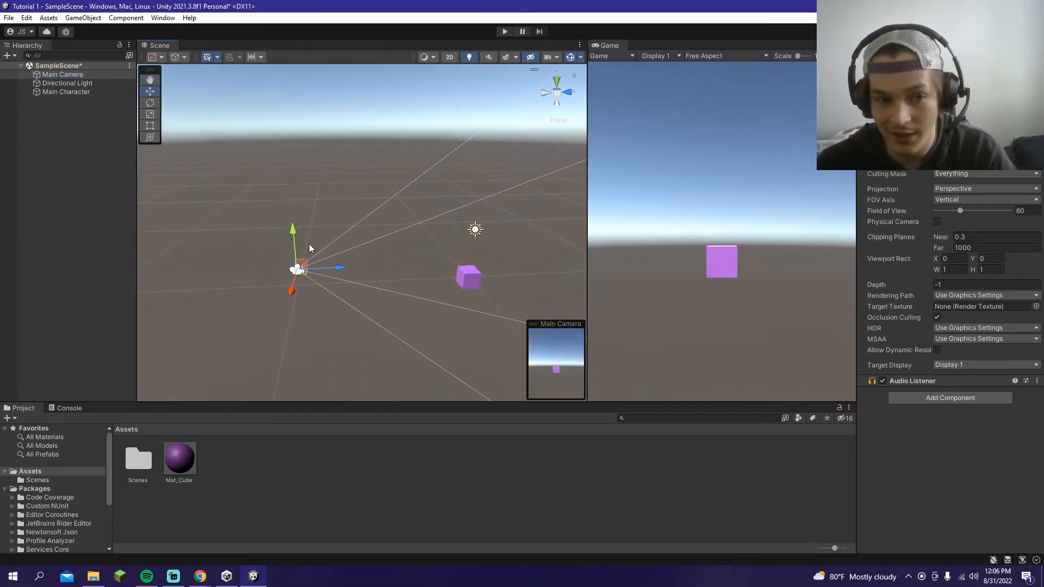
Step: Try raising the Main Camera above the cube's level, and undo the move
left_click_drag(292, 236, 306, 183)
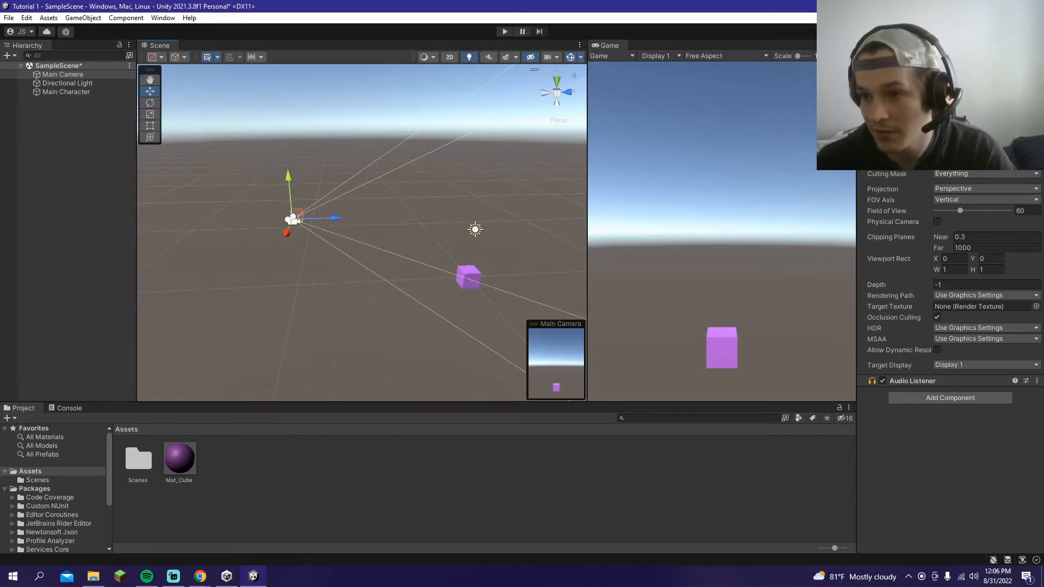
left_click(292, 183)
left_click(288, 219)
left_click(297, 224)
key("ctrl+z")
key("ctrl+z")
key("ctrl+z")
key("ctrl+z")
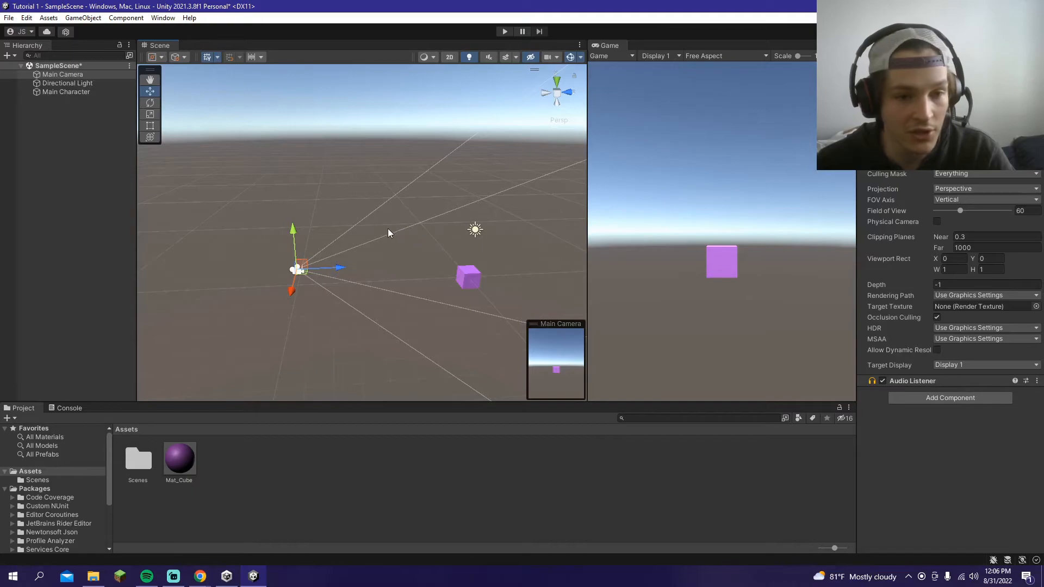
Step: Raise the Main Camera above the cube's level and tilt it downward to face the area below the cube
left_click_drag(293, 236, 320, 178)
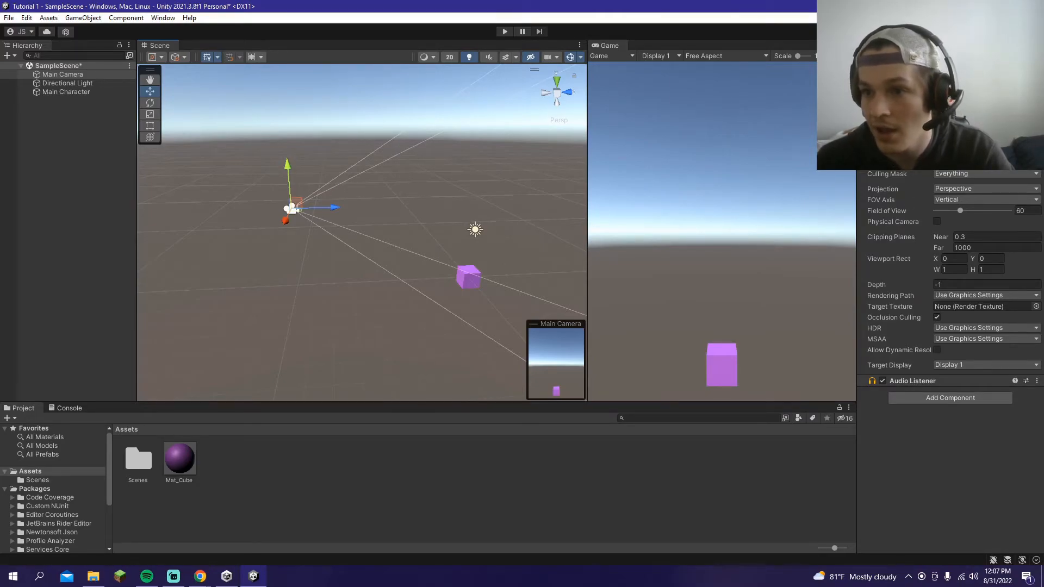
left_click_drag(935, 115, 608, 263)
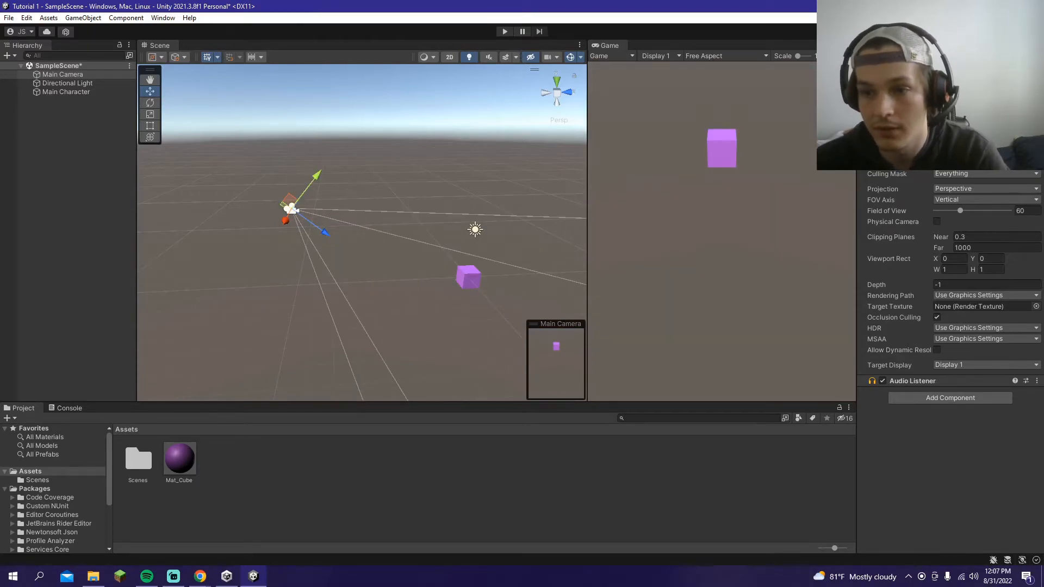
left_click(306, 128)
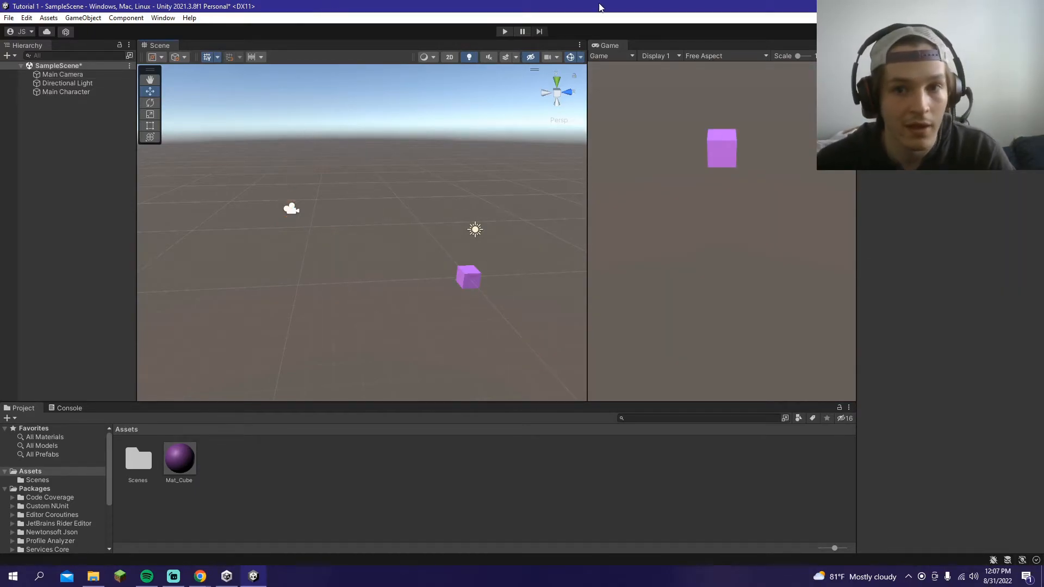
Step: Run and stop the scene to check the new camera angle, and save the scene
left_click(506, 32)
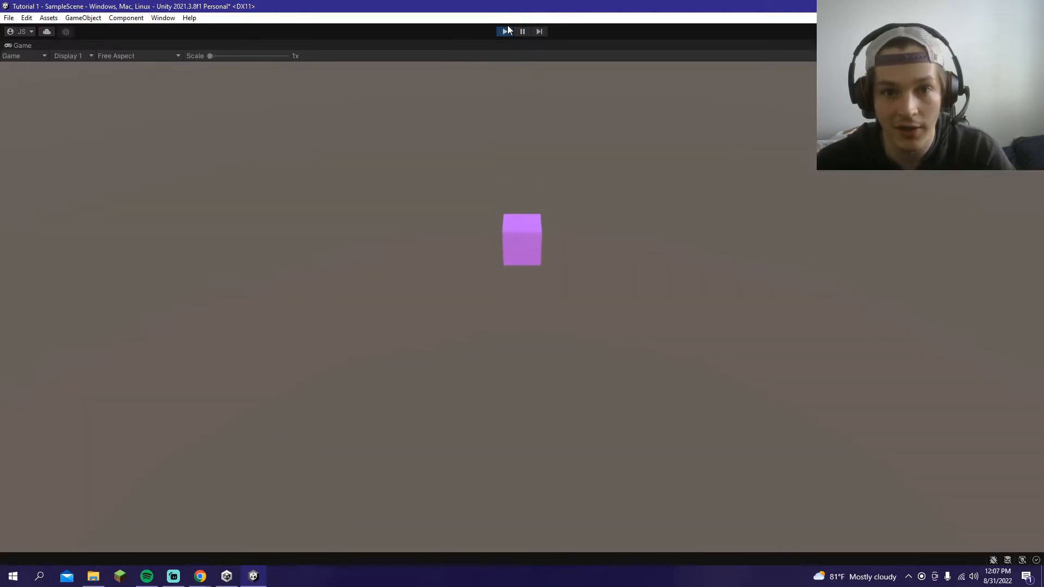
left_click(502, 34)
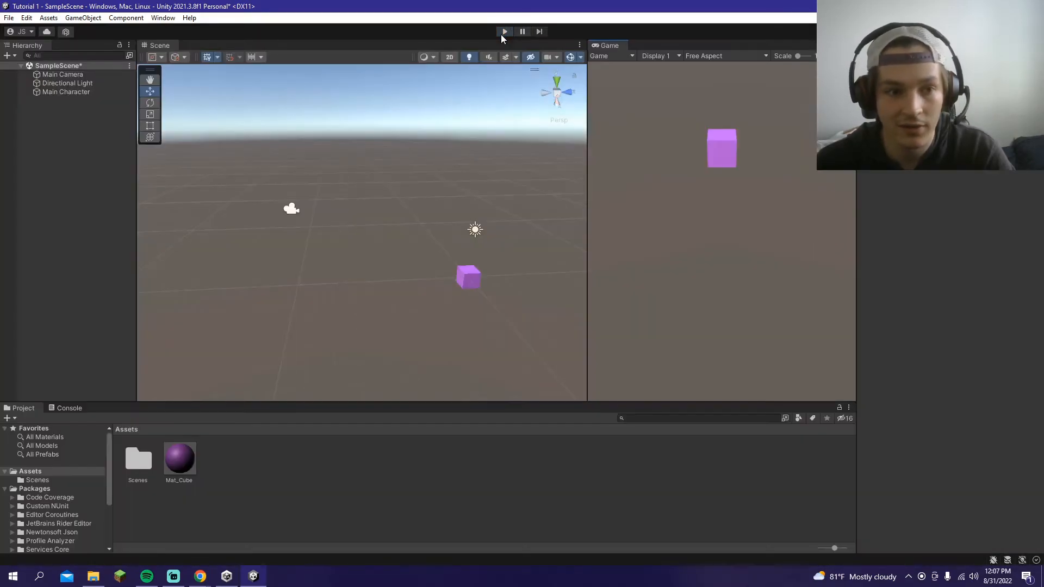
key("ctrl+s")
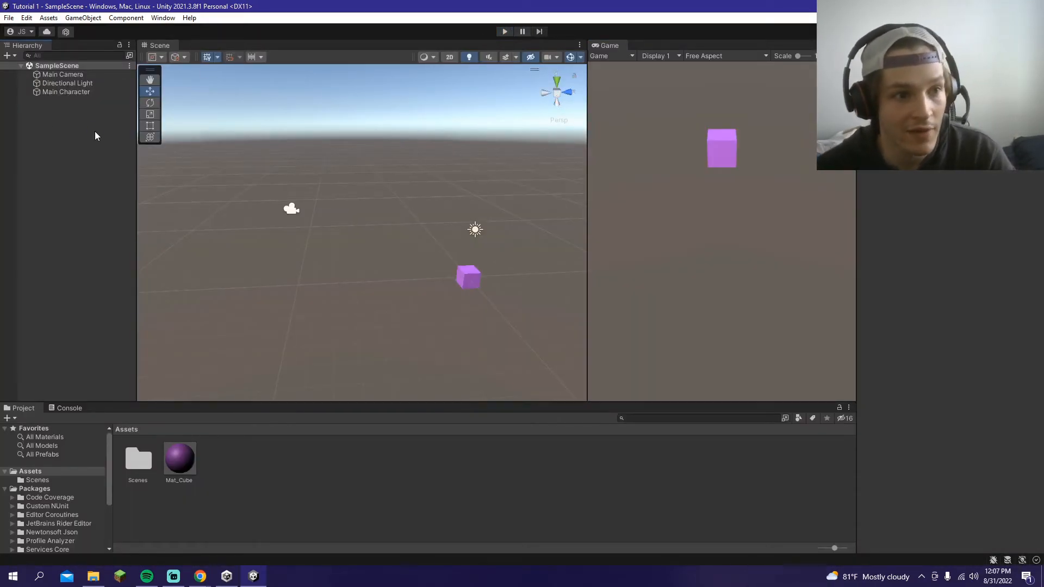
Step: Add a 3D Plane object to the scene and reset its transform to the origin
right_click(63, 110)
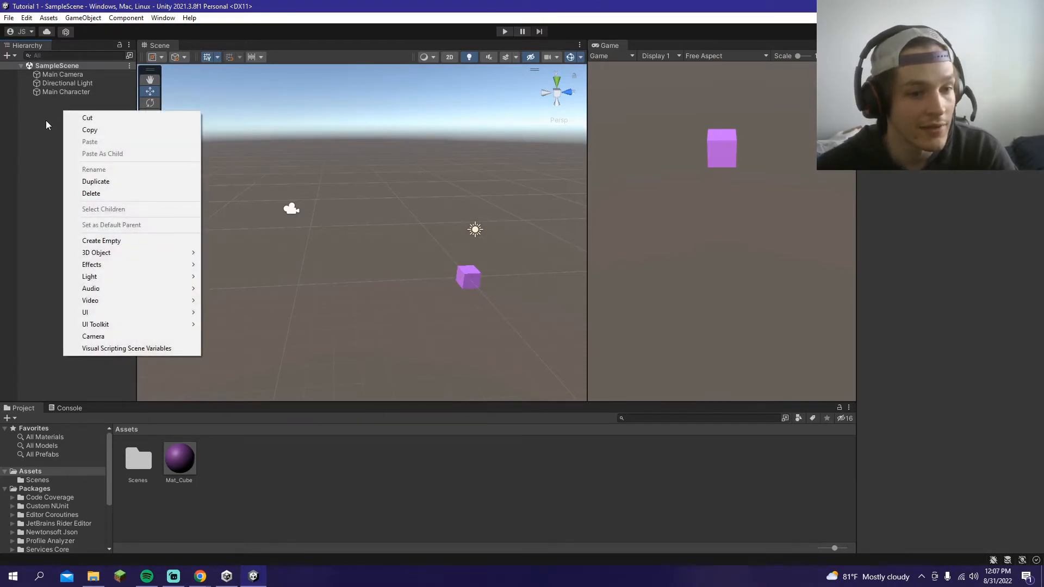
mouse_move(112, 253)
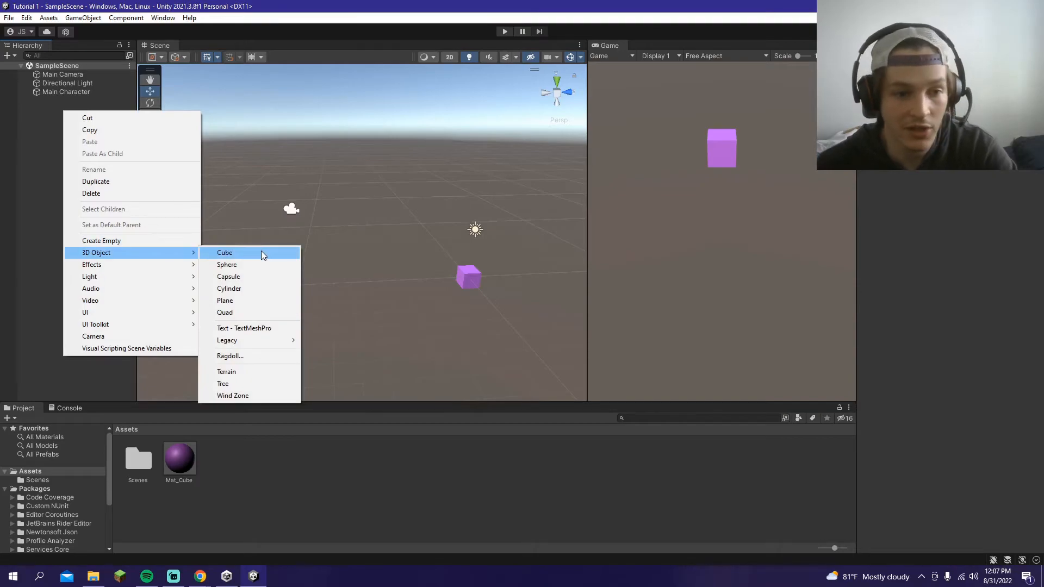
left_click(242, 301)
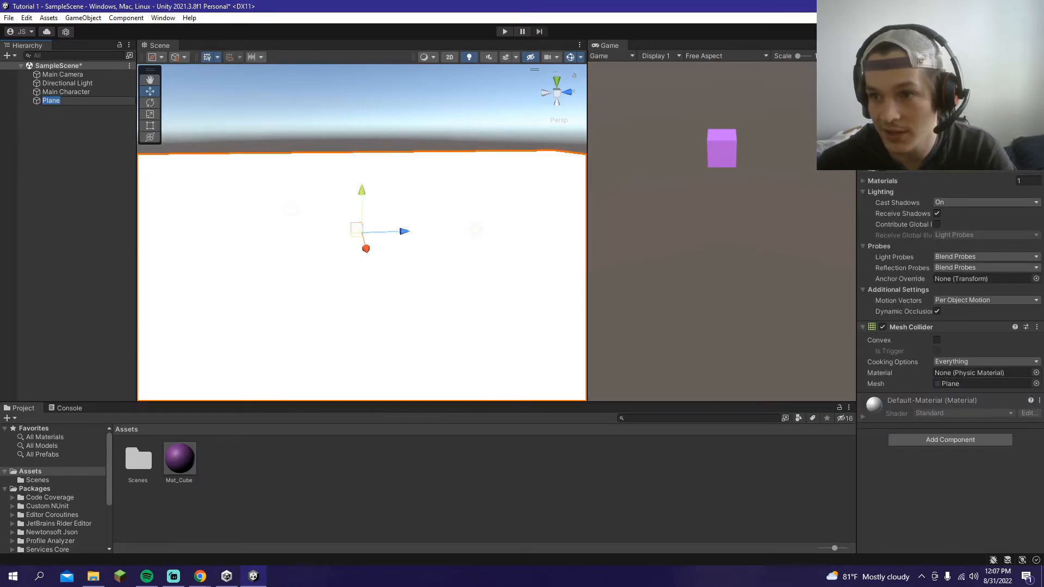
left_click(1037, 89)
left_click(957, 97)
Step: Move the plane straight down so it lies well below the cube as a floor
right_click_drag(321, 139, 487, 226)
key("a")
key("d")
key("s")
right_click_drag(491, 186, 428, 206)
key("a")
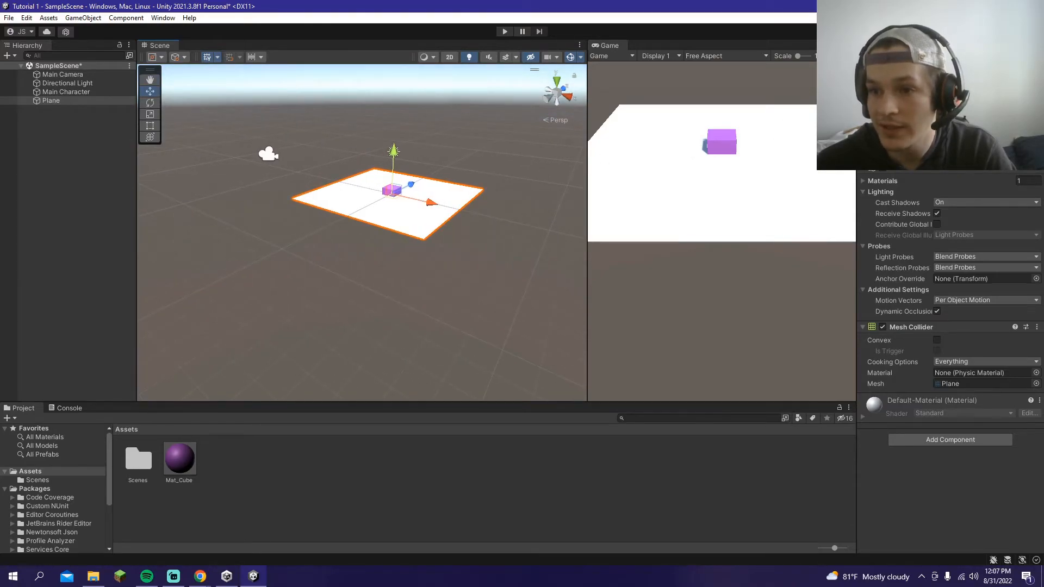
left_click_drag(394, 152, 380, 252)
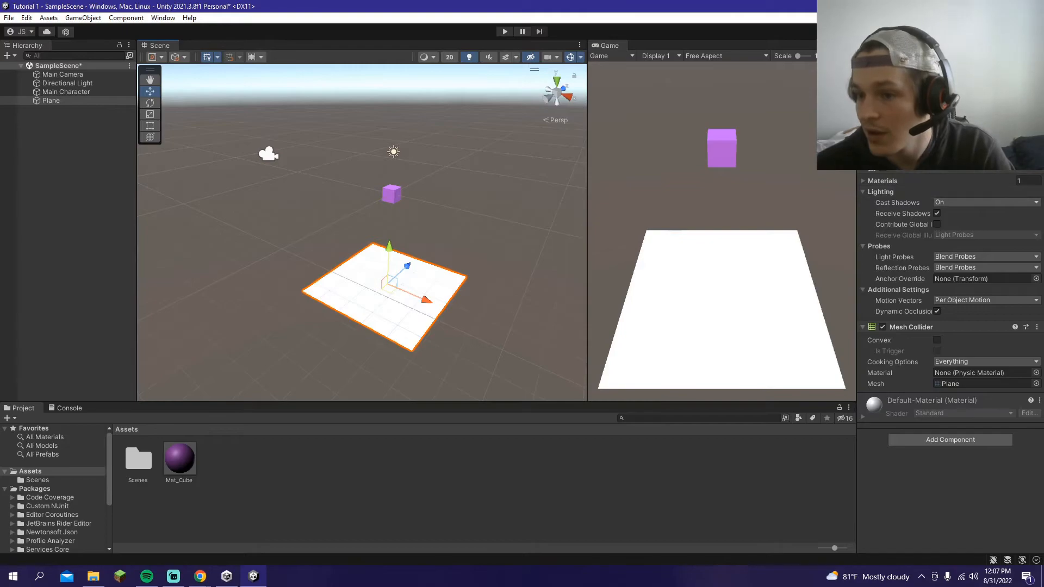
left_click(87, 274)
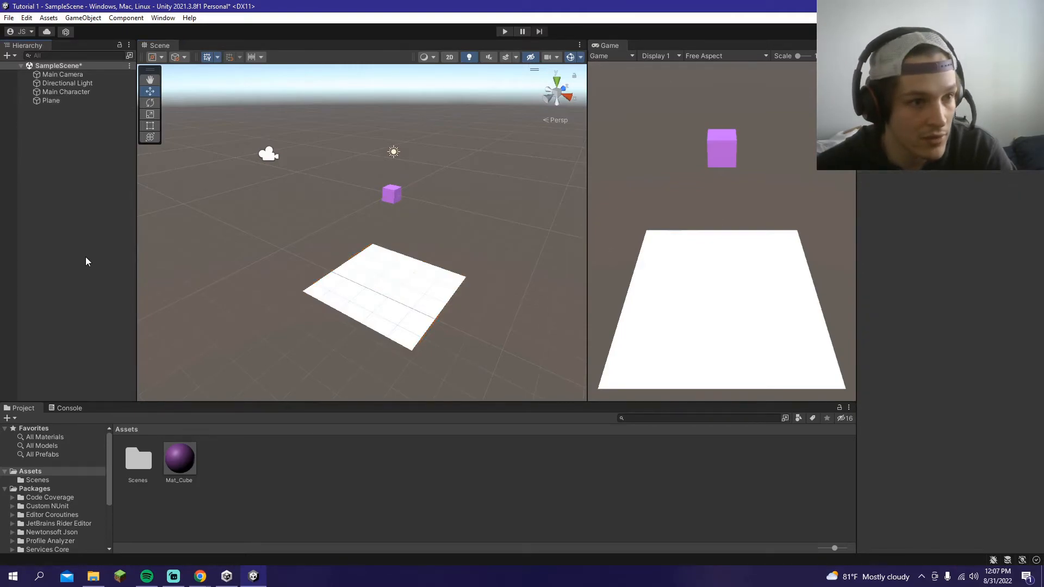
Step: Create a material named Mat_Plane in the Assets folder and apply it to the plane
right_click(370, 465)
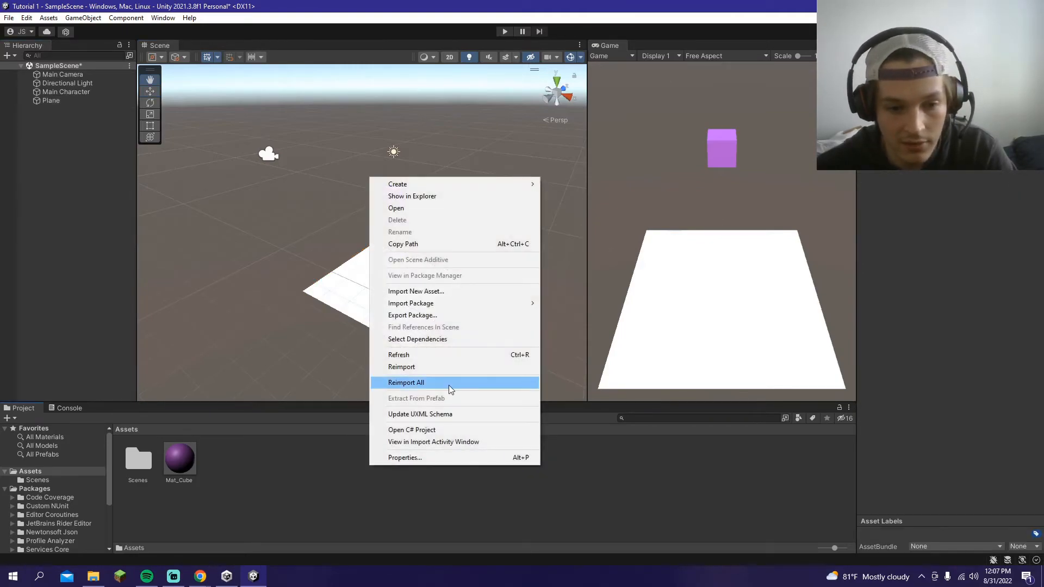
mouse_move(476, 186)
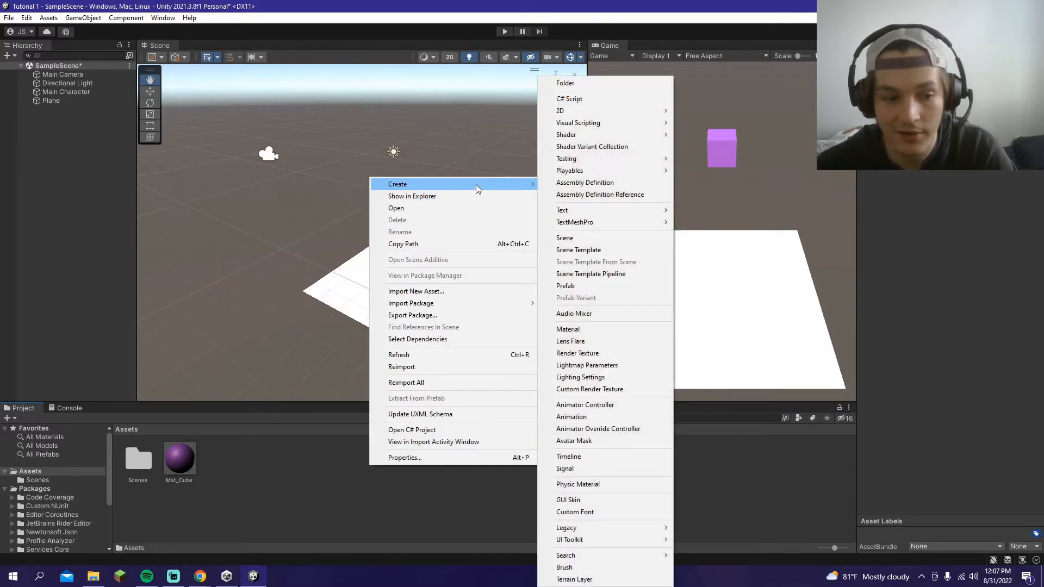
left_click(572, 328)
type("at_Plane")
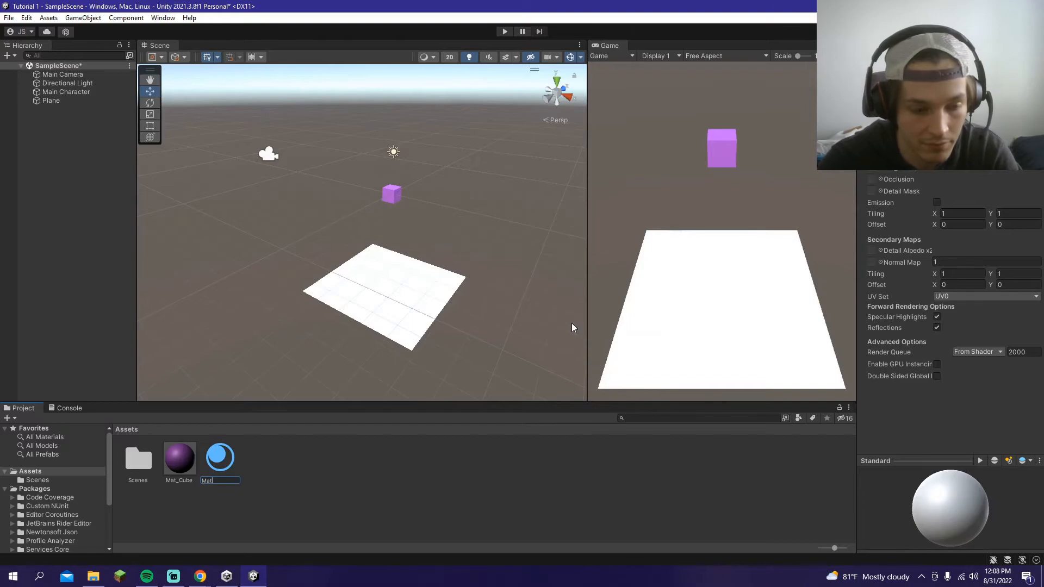
key("Return")
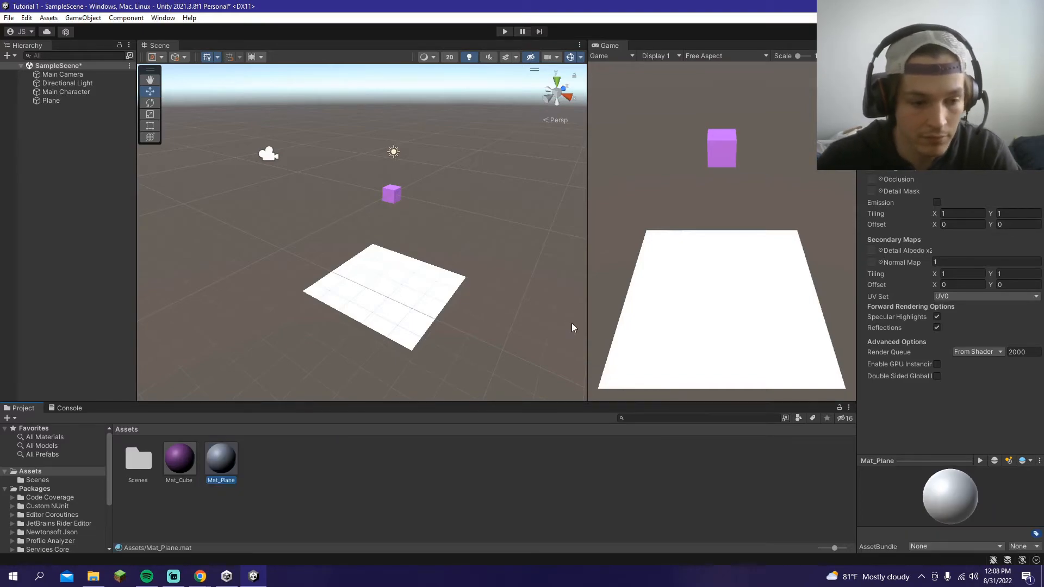
left_click_drag(220, 469, 385, 308)
Step: Set the Mat_Plane material's color to green, hexadecimal 49BC1E
left_click(979, 111)
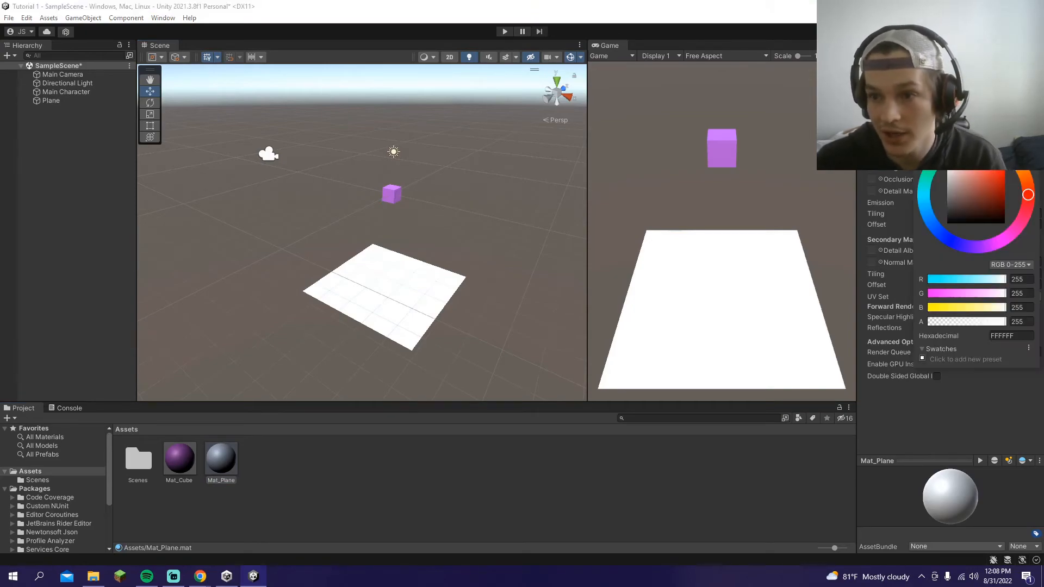
left_click_drag(1029, 202, 991, 244)
left_click_drag(980, 184, 995, 181)
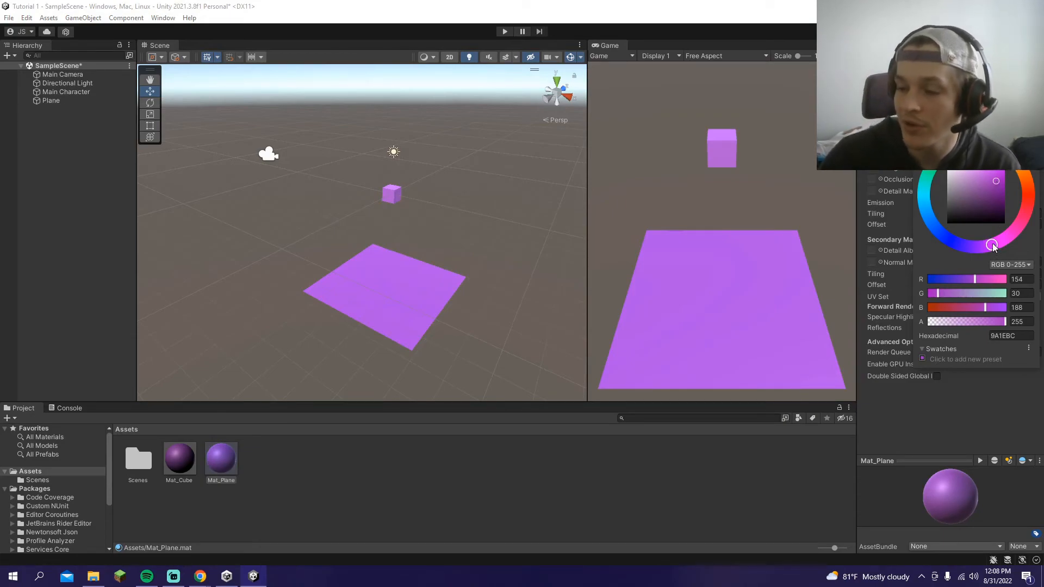
left_click_drag(993, 246, 961, 153)
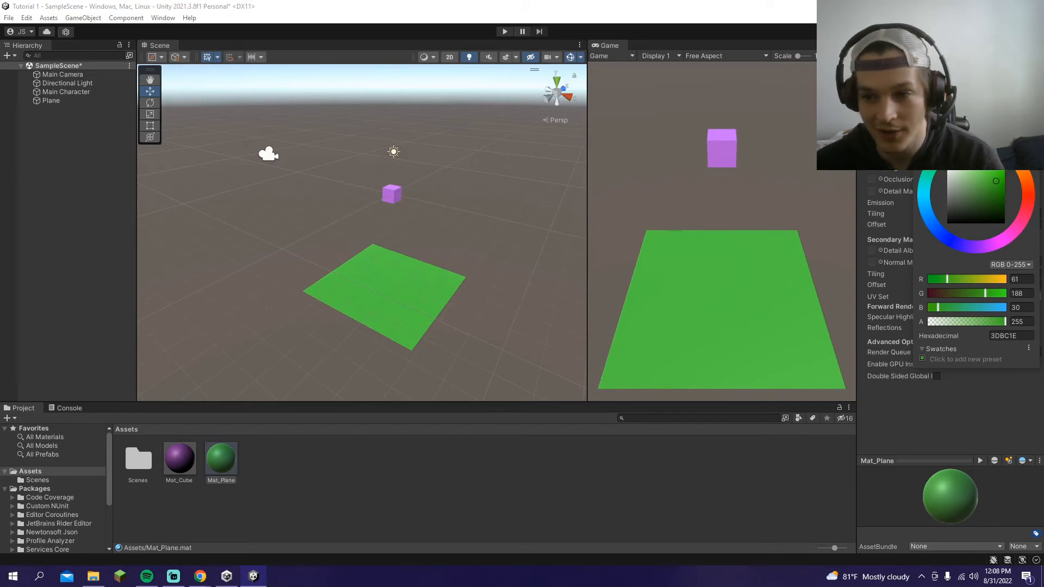
left_click_drag(959, 145, 964, 143)
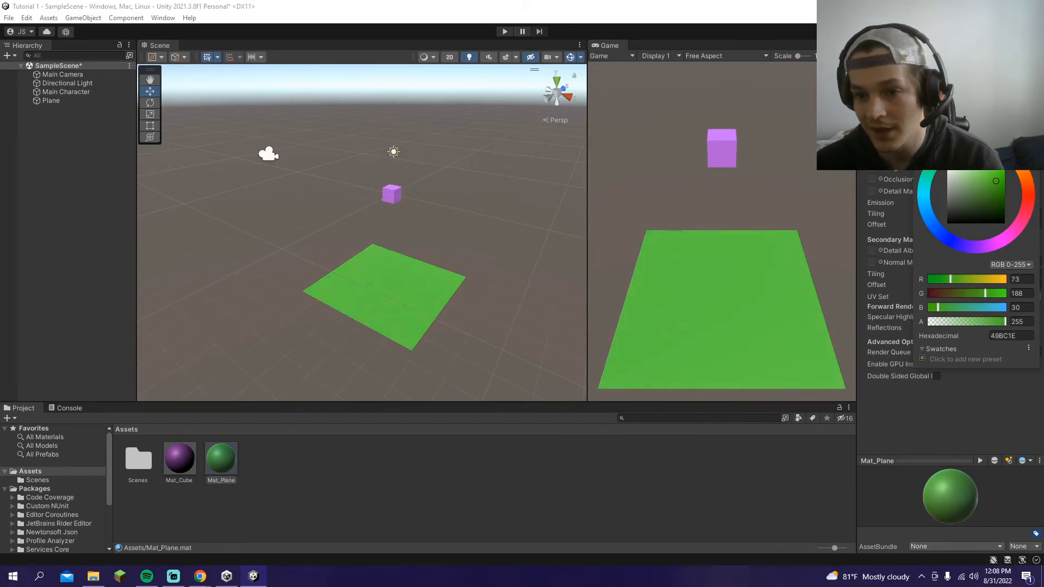
Step: Close the color picker, then play-test the scene to see the cube drop onto the plane, and stop the test
left_click(1030, 108)
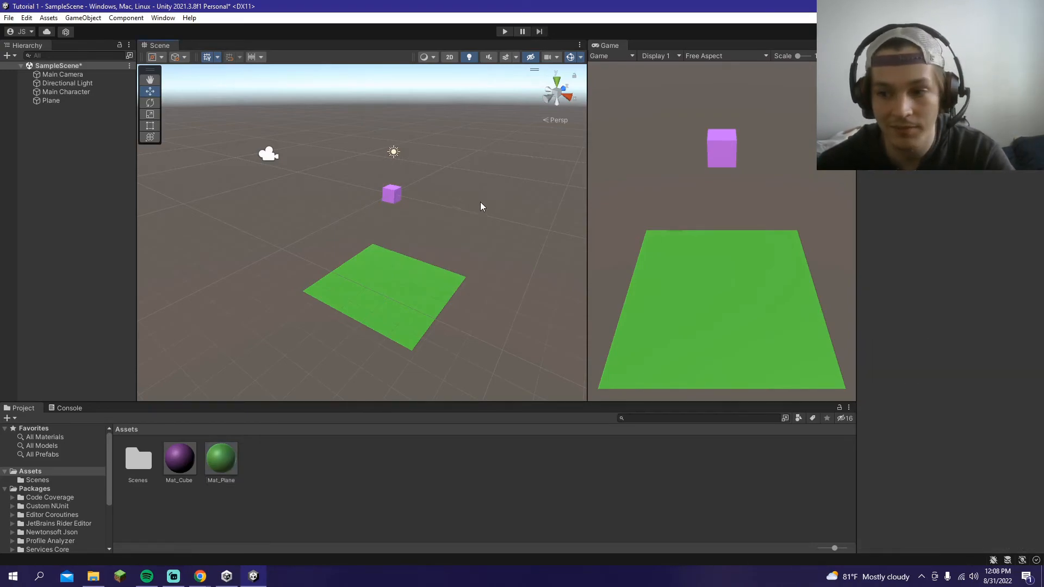
left_click(505, 32)
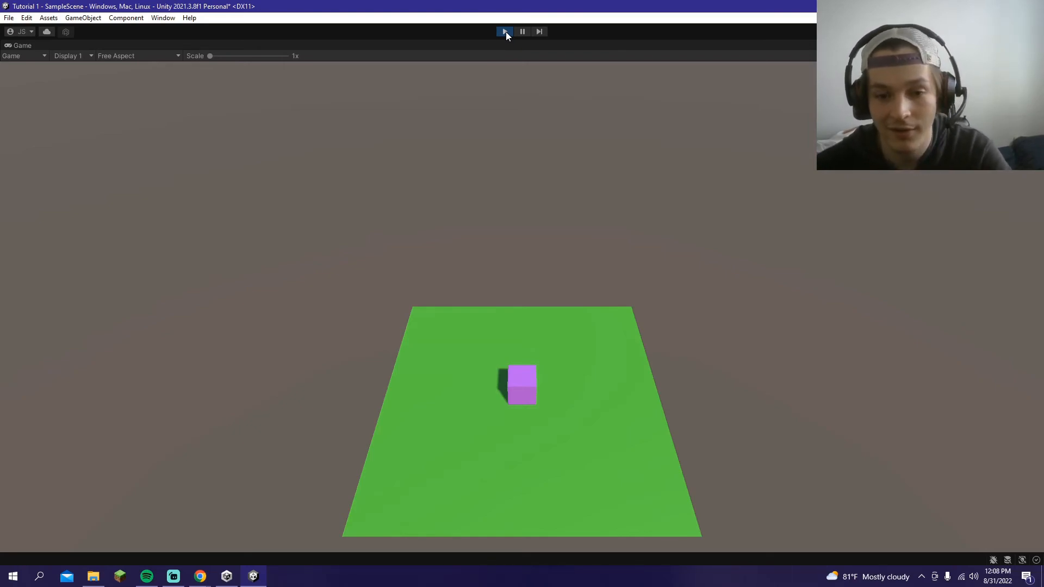
left_click(505, 32)
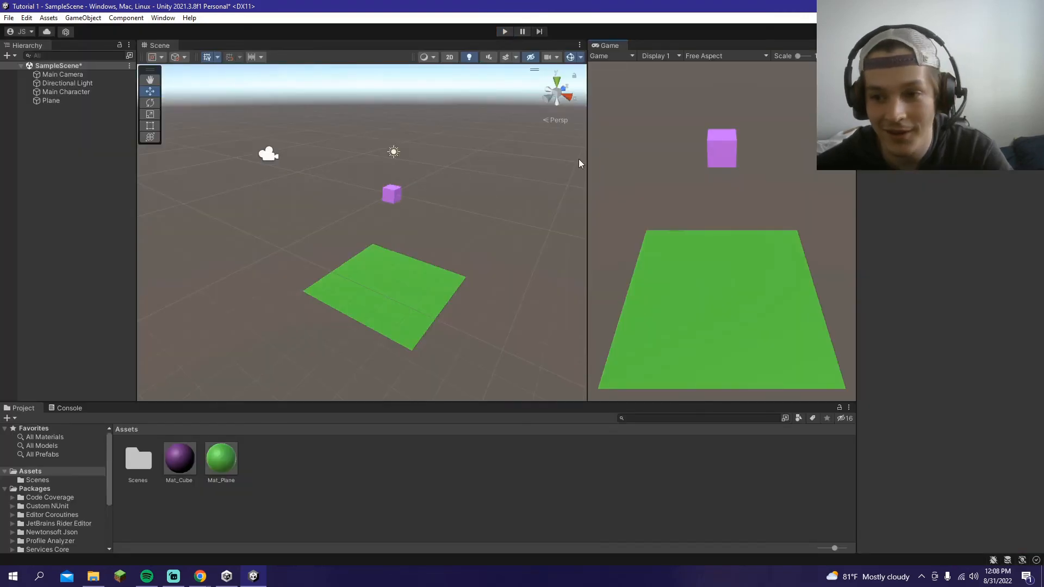
Step: Try adding a Rigidbody component to the plane, like the Main Character's, and run a short play test
left_click(70, 103)
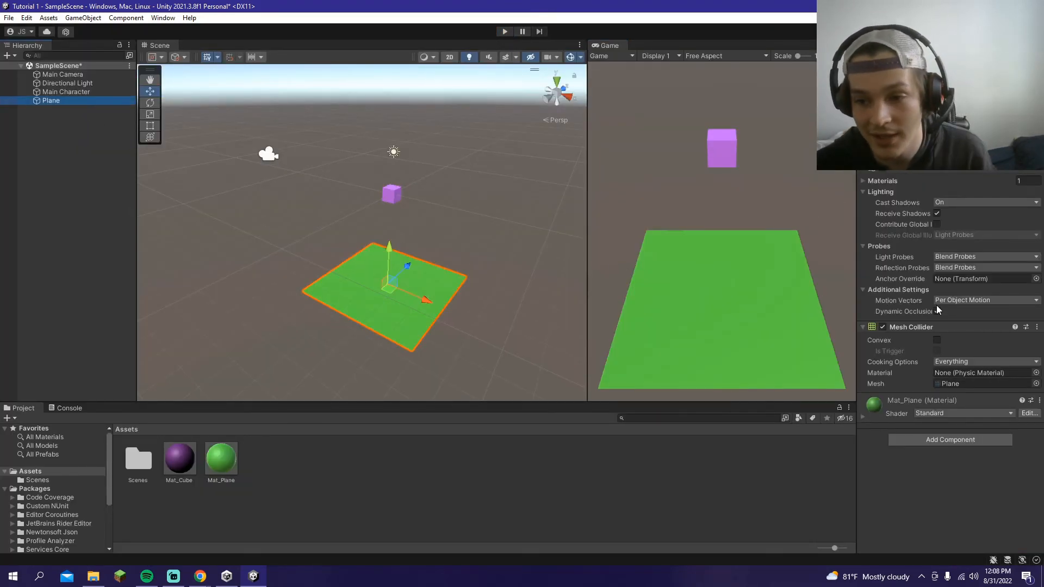
left_click(81, 92)
scroll(936, 380, "down", 1)
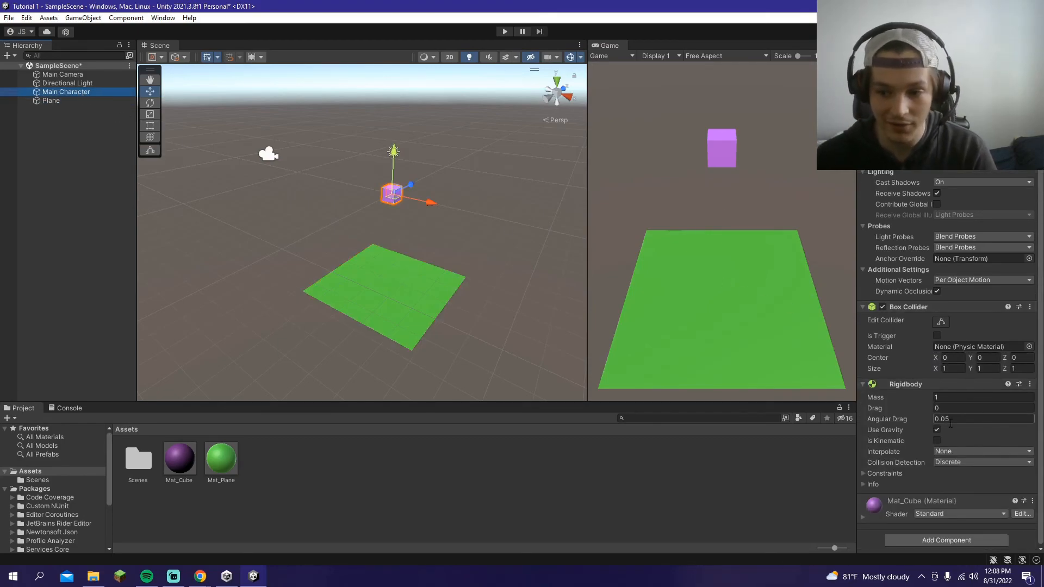
left_click(66, 102)
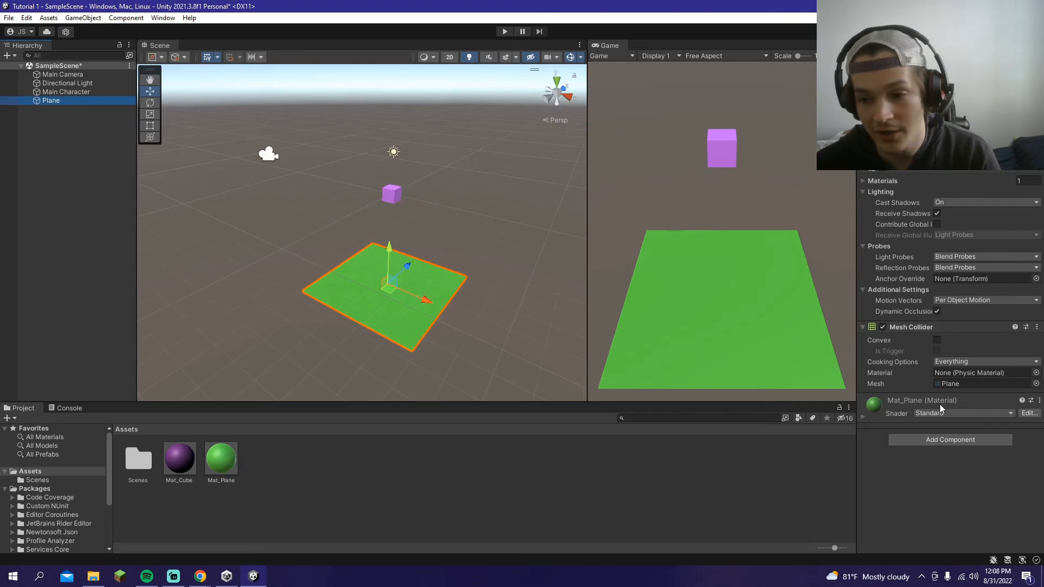
left_click(954, 439)
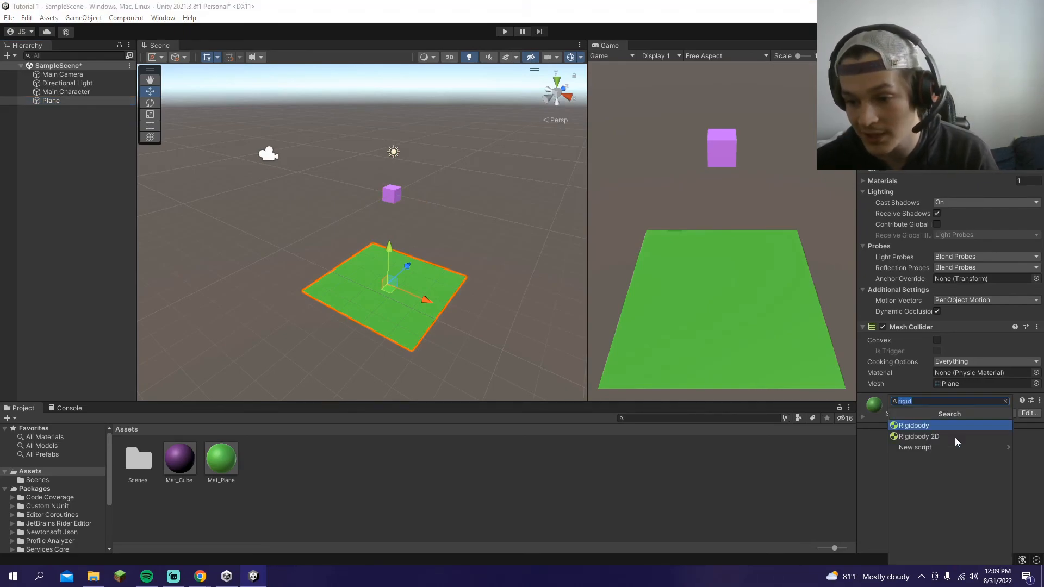
left_click(927, 425)
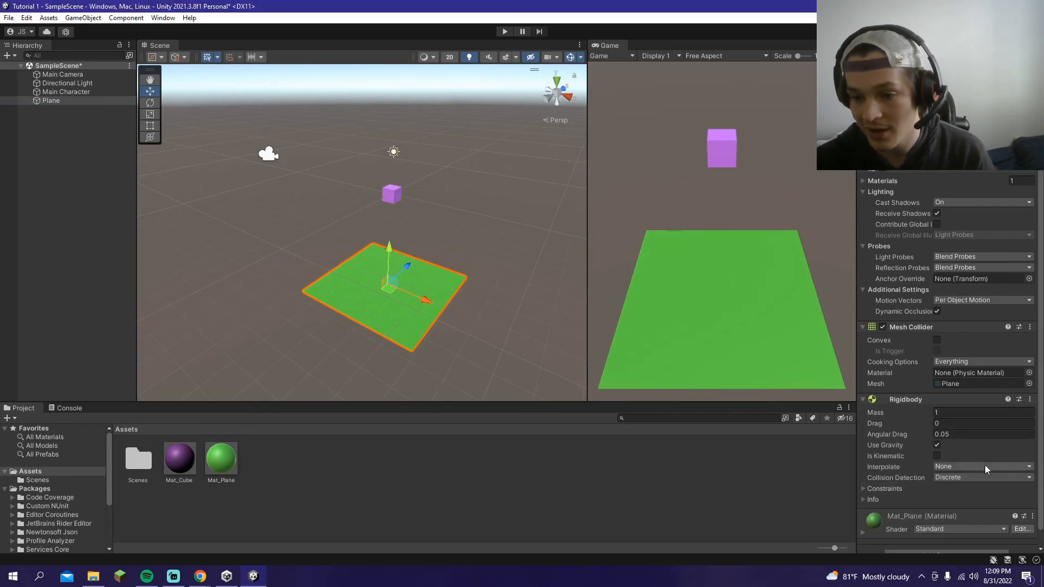
key("ctrl+p")
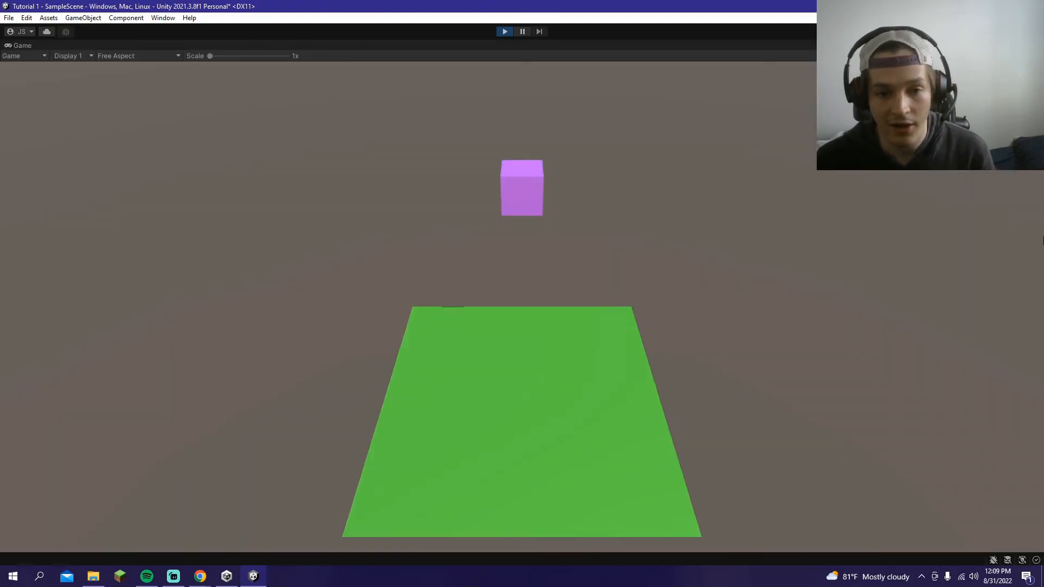
left_click(504, 31)
Step: Remove the Rigidbody component from the plane and start another play test
right_click(927, 401)
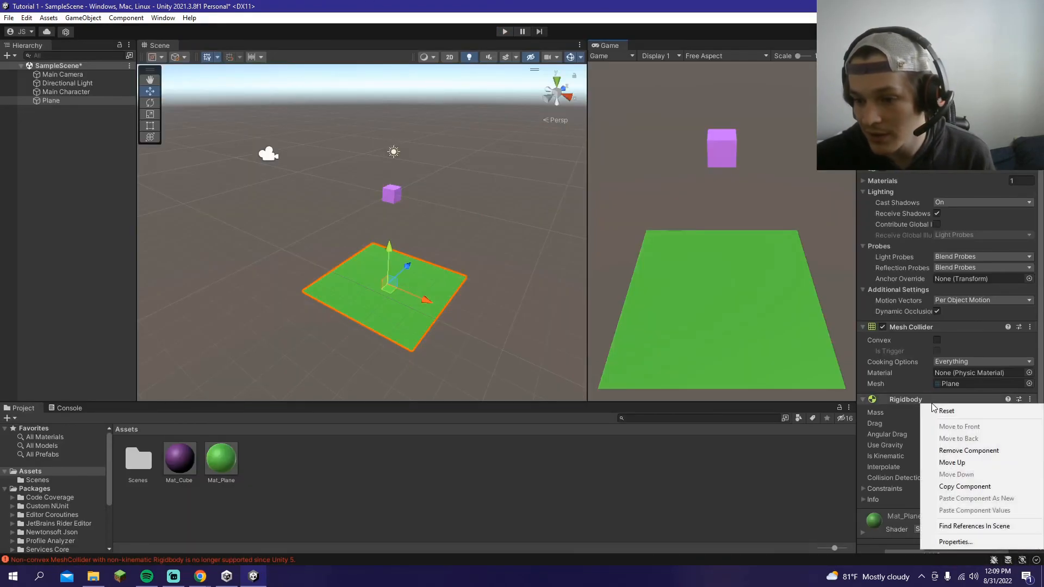
left_click(966, 451)
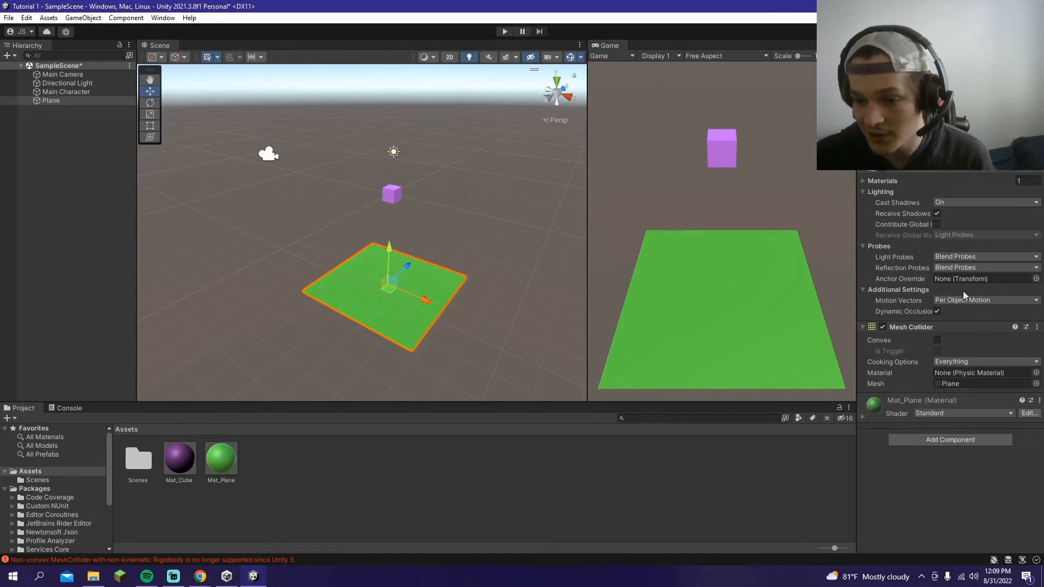
left_click(505, 32)
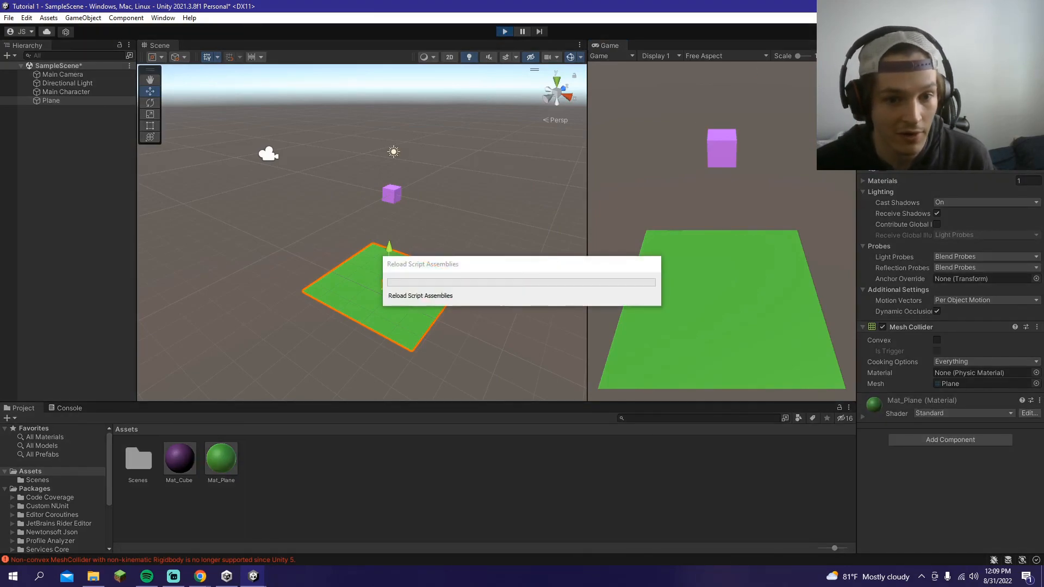